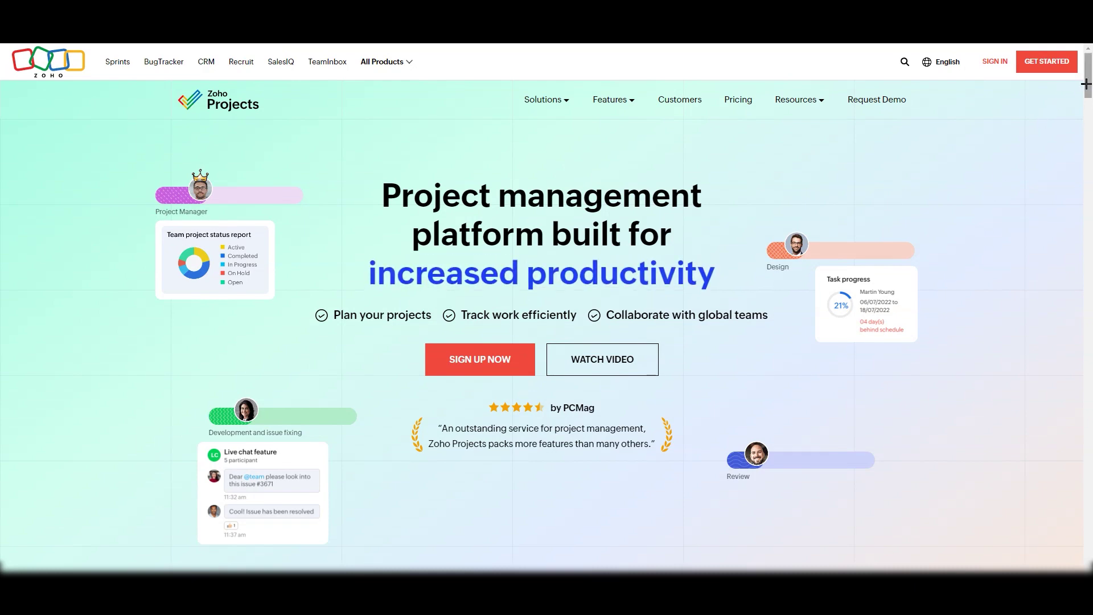
- Glance over the Zoho Projects landing page, then go back to the Google results for 'zoho projects'
scroll(1086, 85, down, 3)
scroll(1088, 83, up, 3)
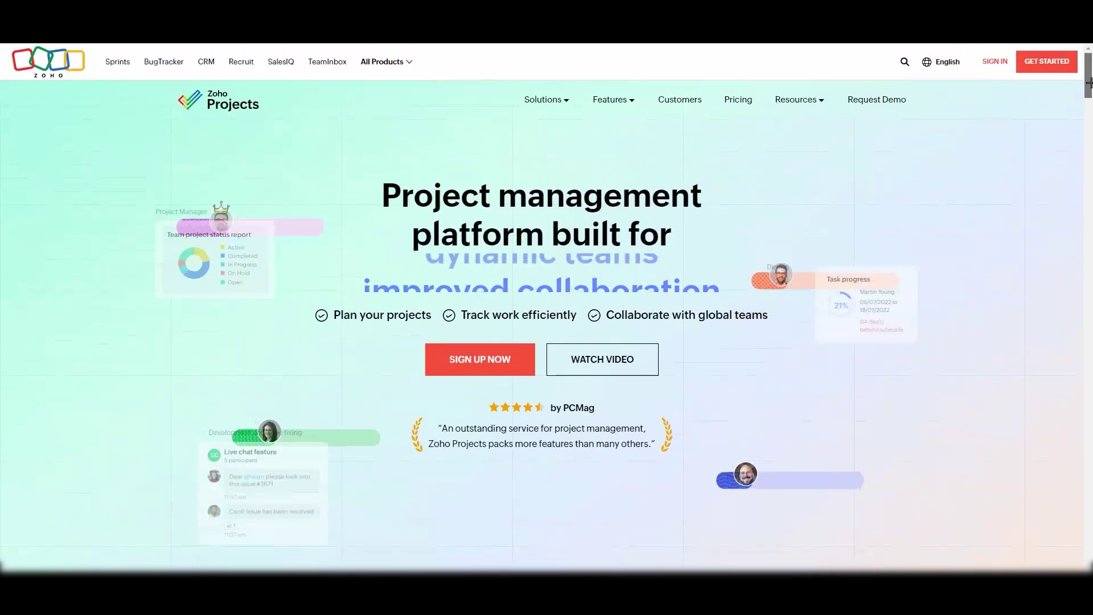
key(alt+Left)
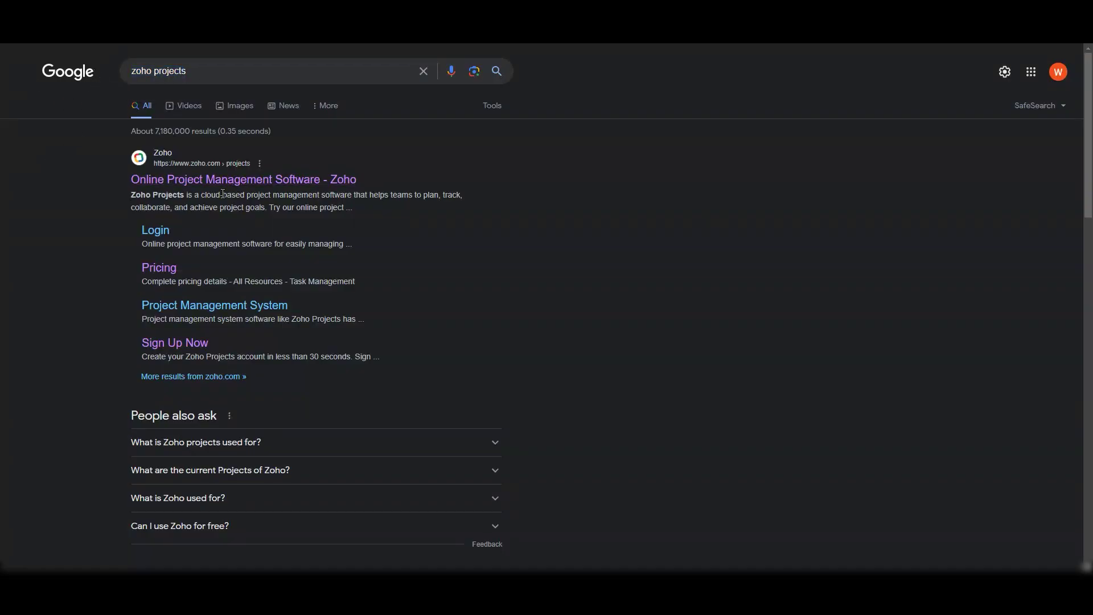
- Open the top Google result, 'Online Project Management Software - Zoho'
click(191, 181)
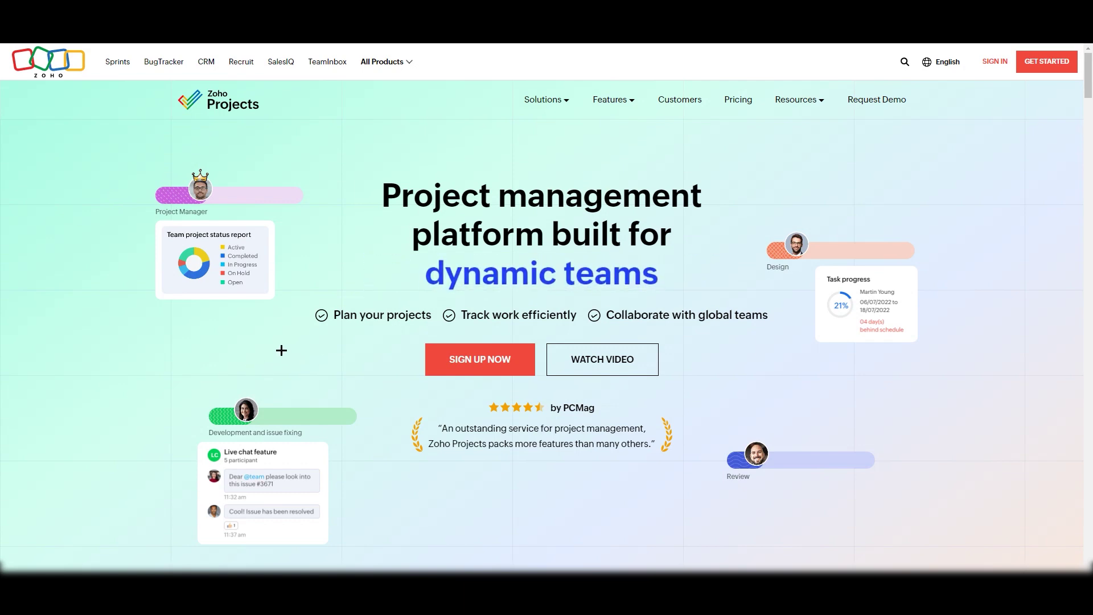
- Scroll the homepage past the Gantt chart preview down to the footer's feature link columns
scroll(277, 350, down, 3)
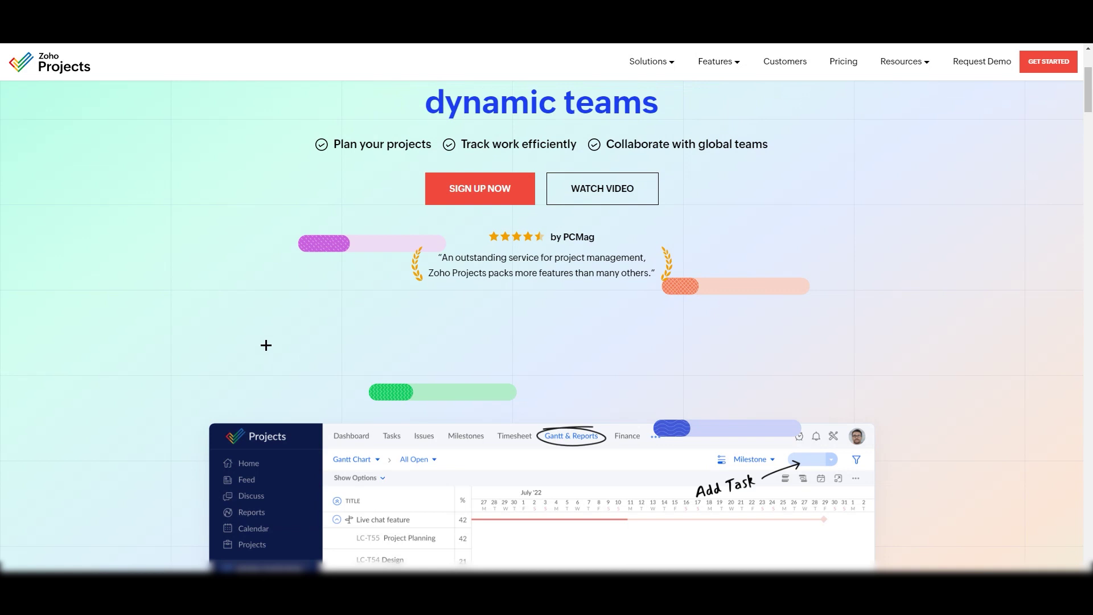
mouse_move(723, 62)
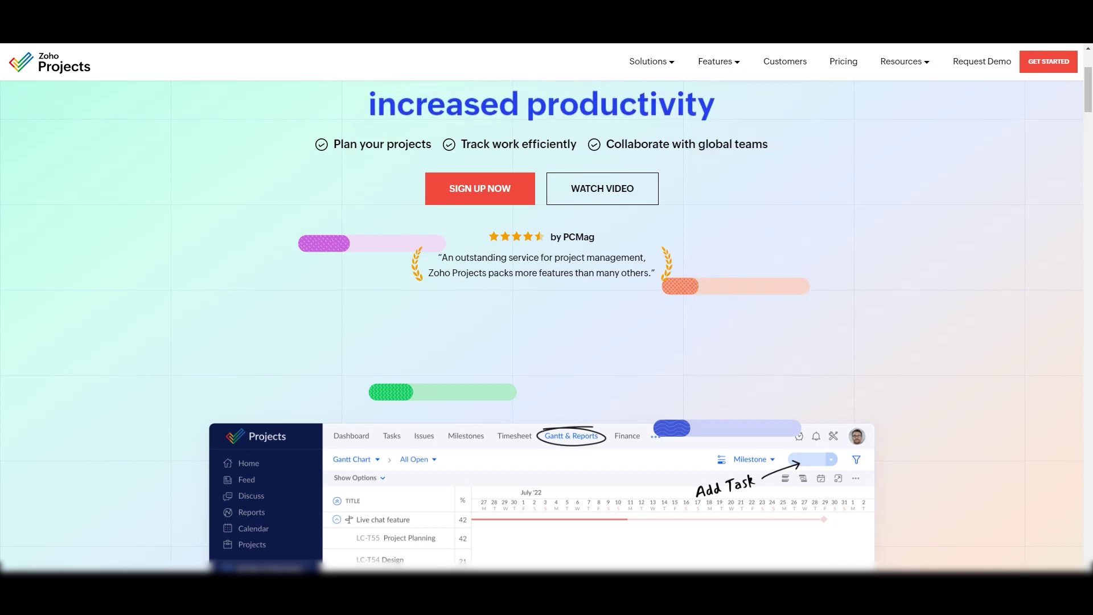
scroll(462, 370, down, 1)
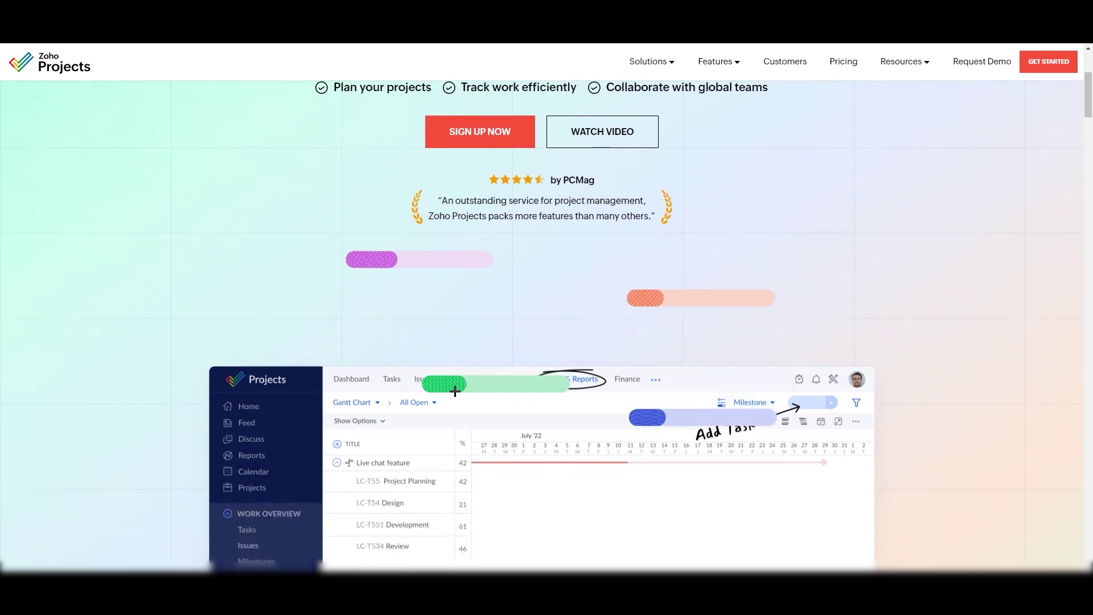
scroll(426, 384, down, 10)
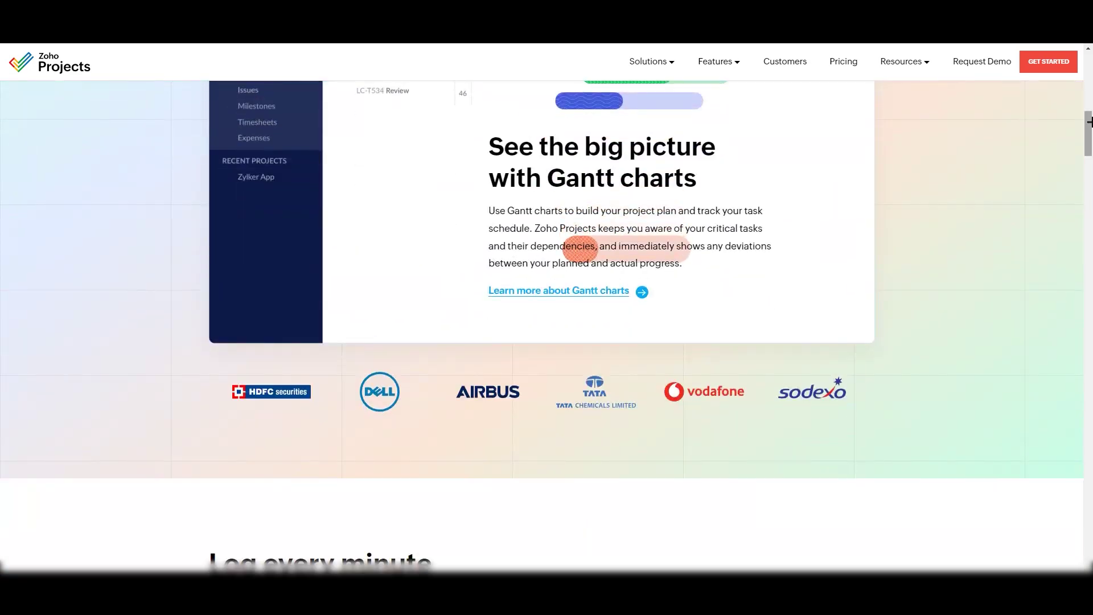
drag(1088, 134, 1089, 444)
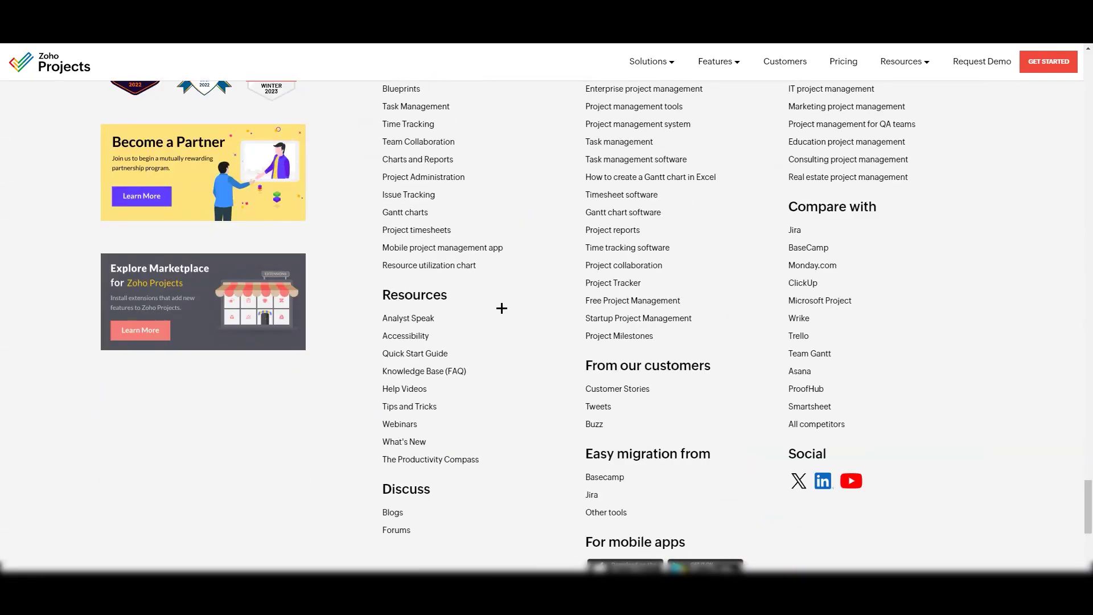
scroll(500, 307, up, 3)
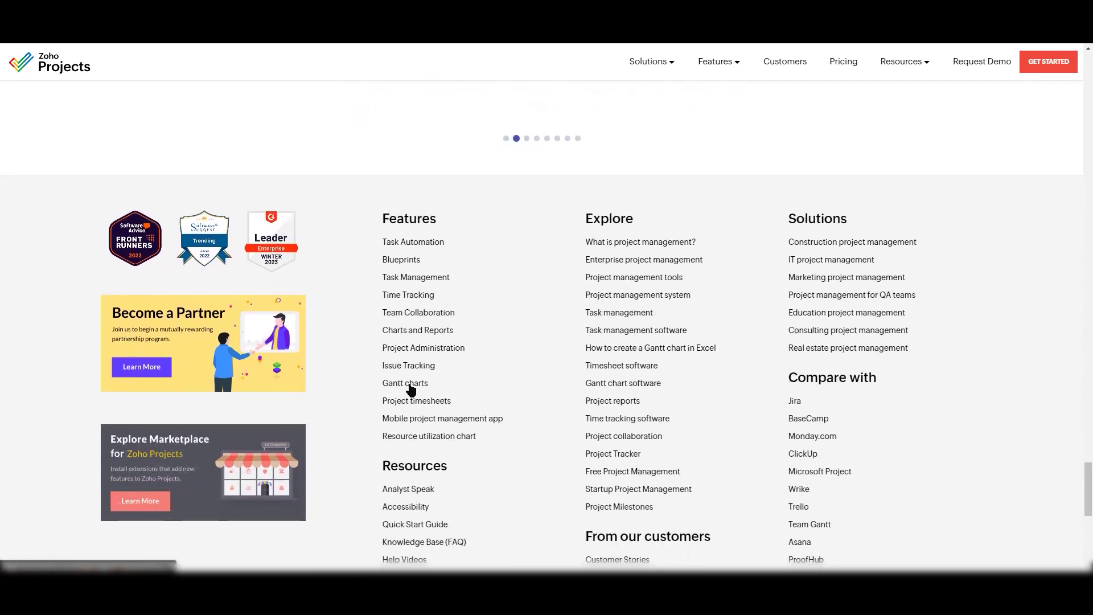
- Open the footer's 'Gantt charts' page and browse its dependencies and critical-tasks sections
click(408, 385)
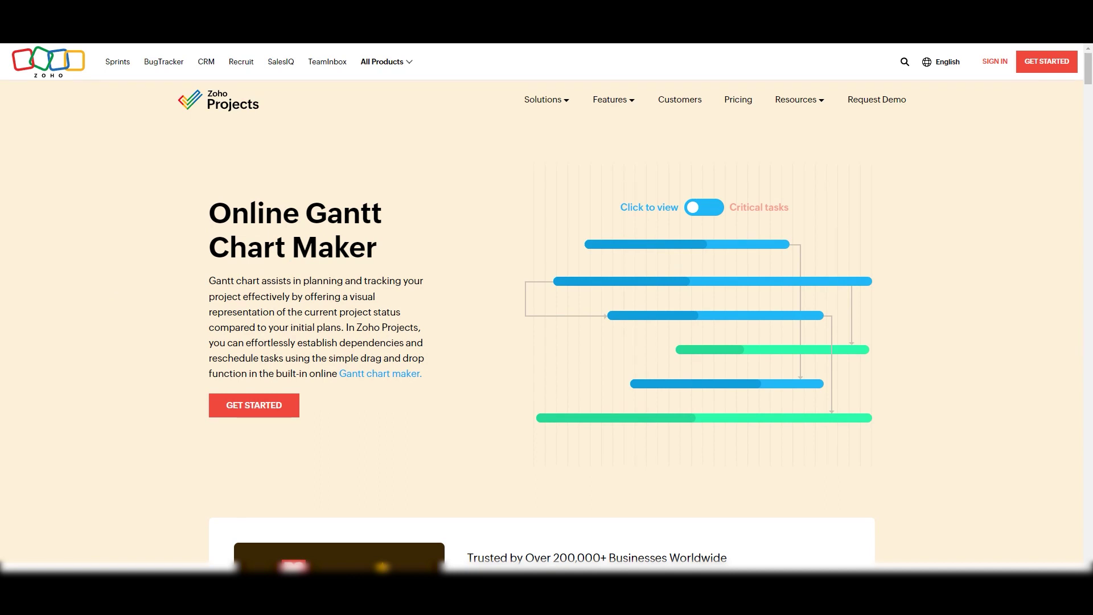
scroll(180, 397, down, 2)
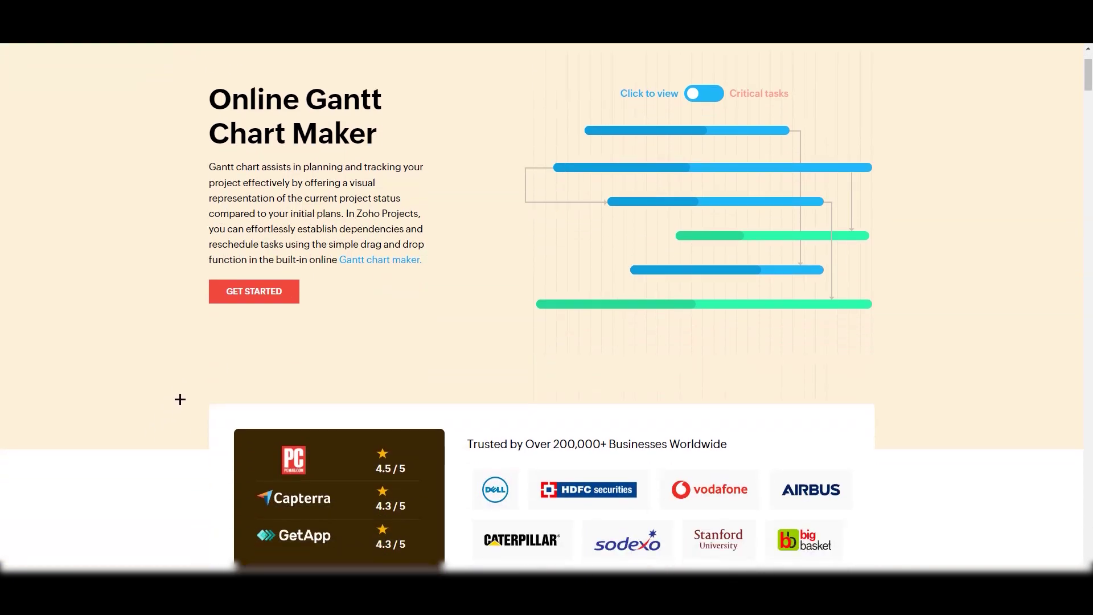
scroll(186, 388, down, 3)
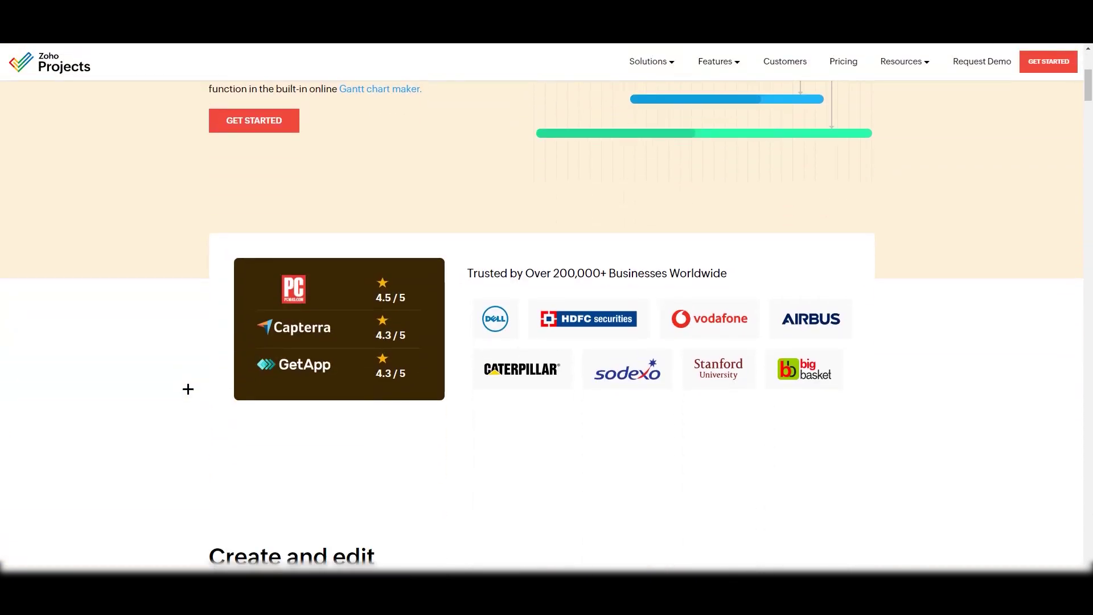
scroll(463, 420, down, 3)
scroll(381, 308, up, 8)
scroll(380, 308, down, 8)
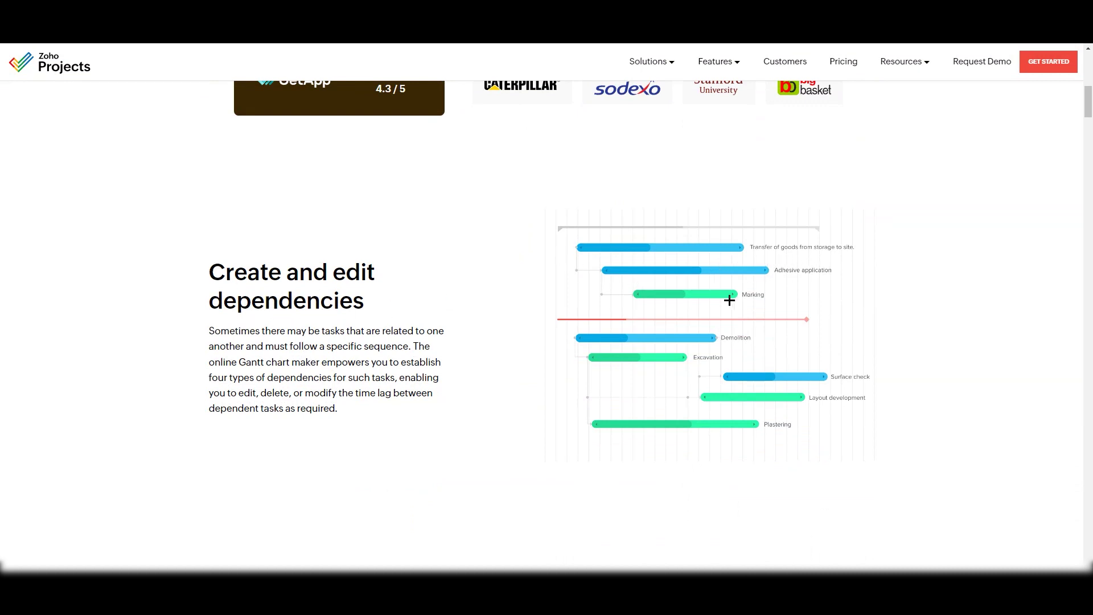
scroll(740, 341, down, 2)
scroll(741, 244, down, 4)
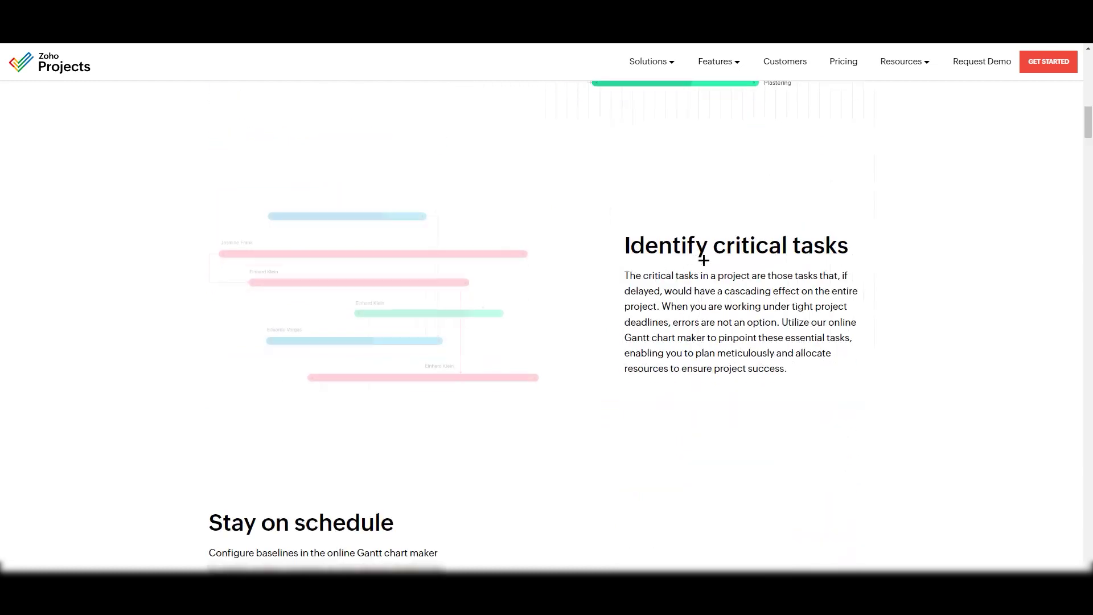
scroll(530, 325, down, 2)
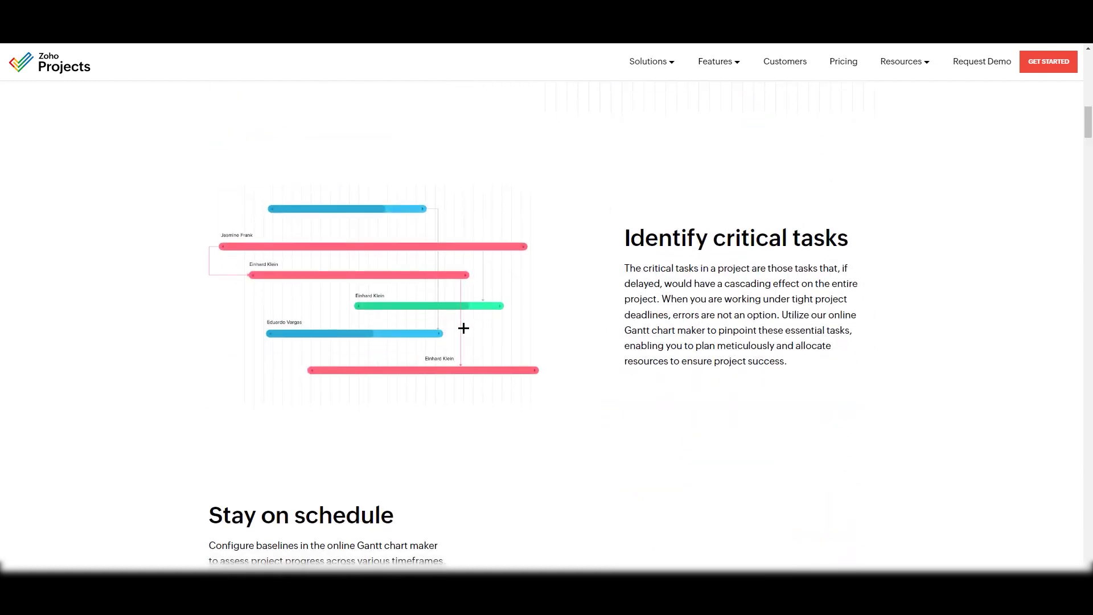
scroll(492, 311, up, 3)
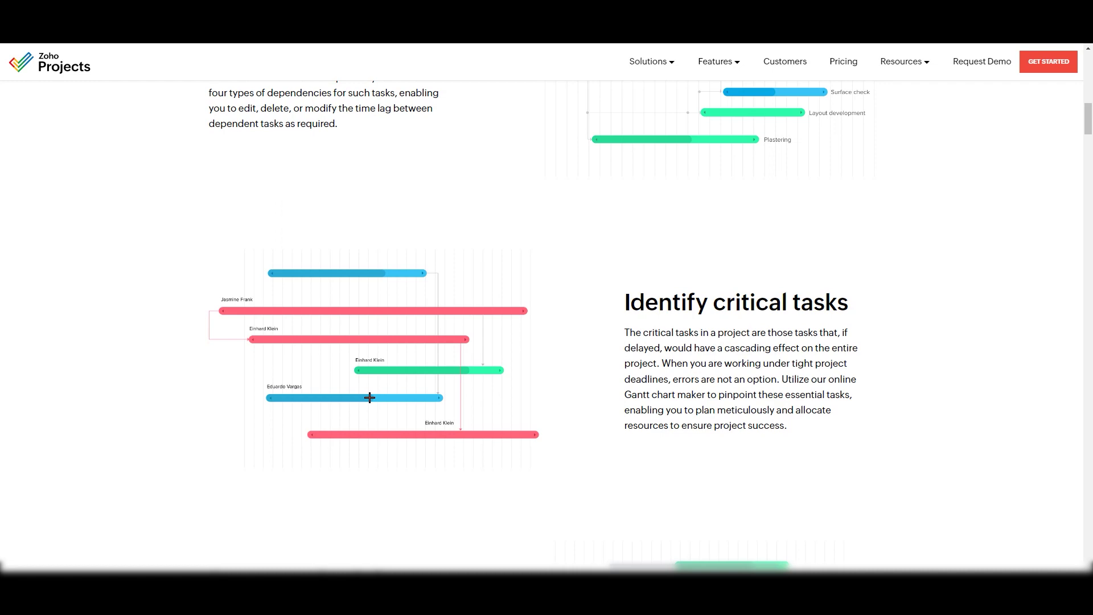
scroll(457, 423, up, 15)
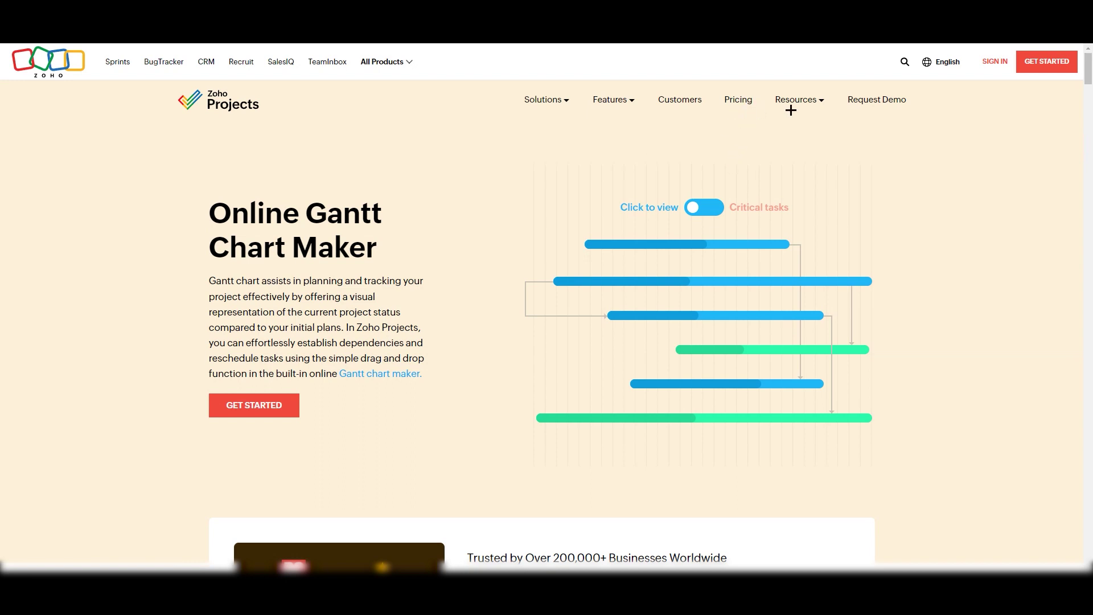
- Start a free-trial signup from GET STARTED using the Google account option
click(1041, 72)
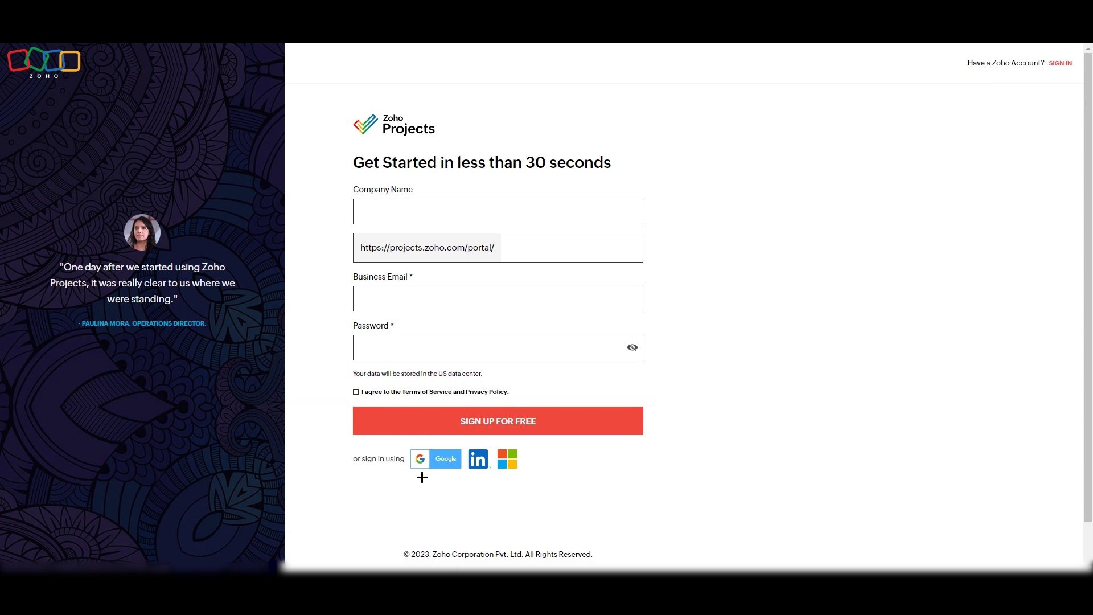
click(438, 459)
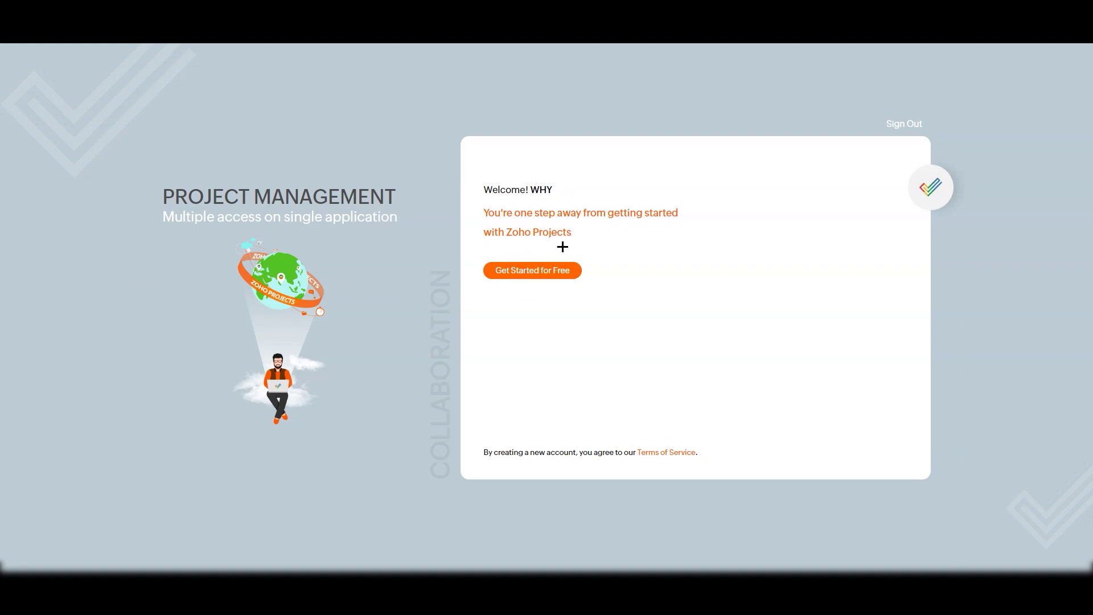
- Submit the trial setup with Enterprise trial Yes, team size 1-5, and Industry left unchosen
click(524, 273)
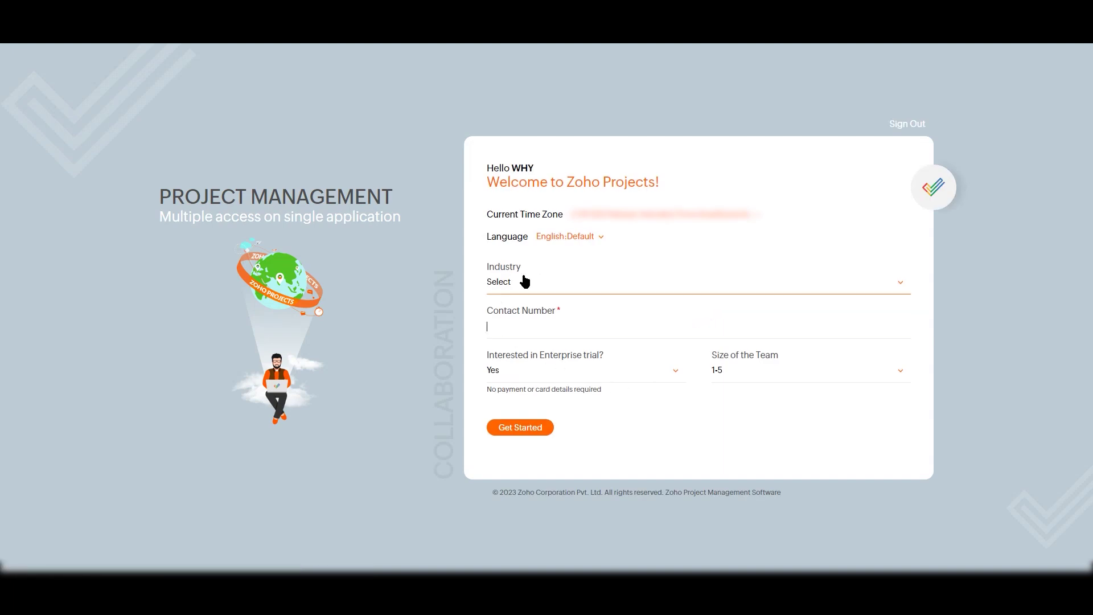
click(722, 280)
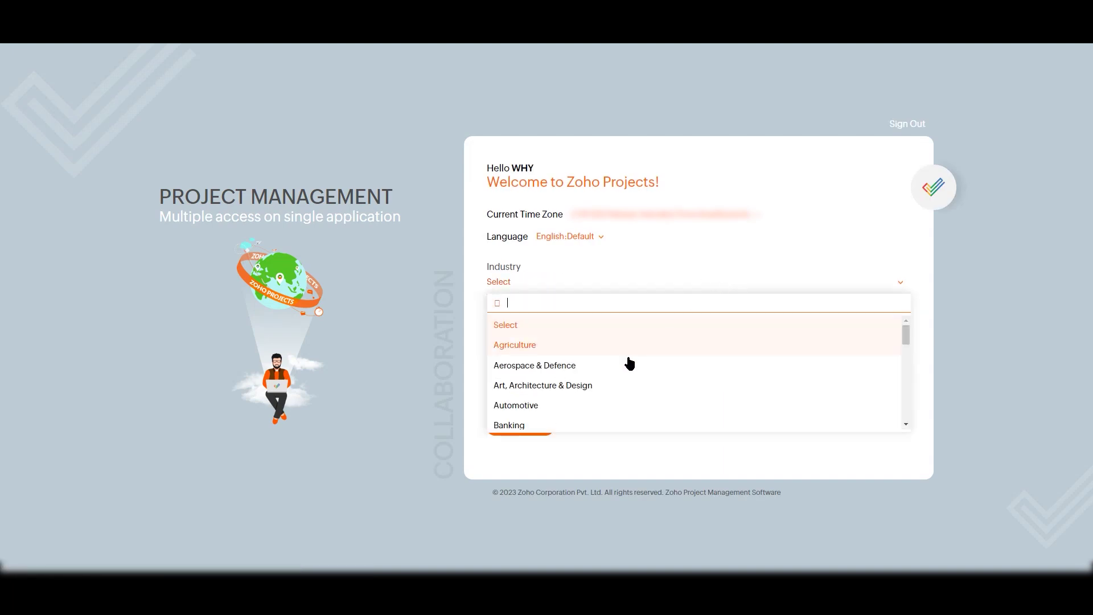
click(465, 270)
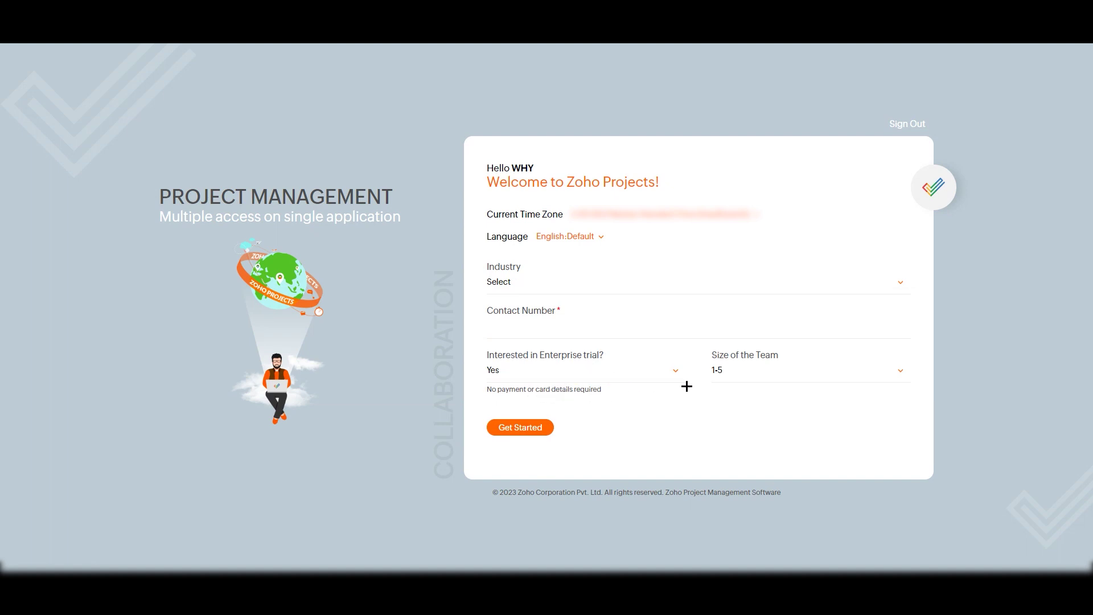
click(748, 375)
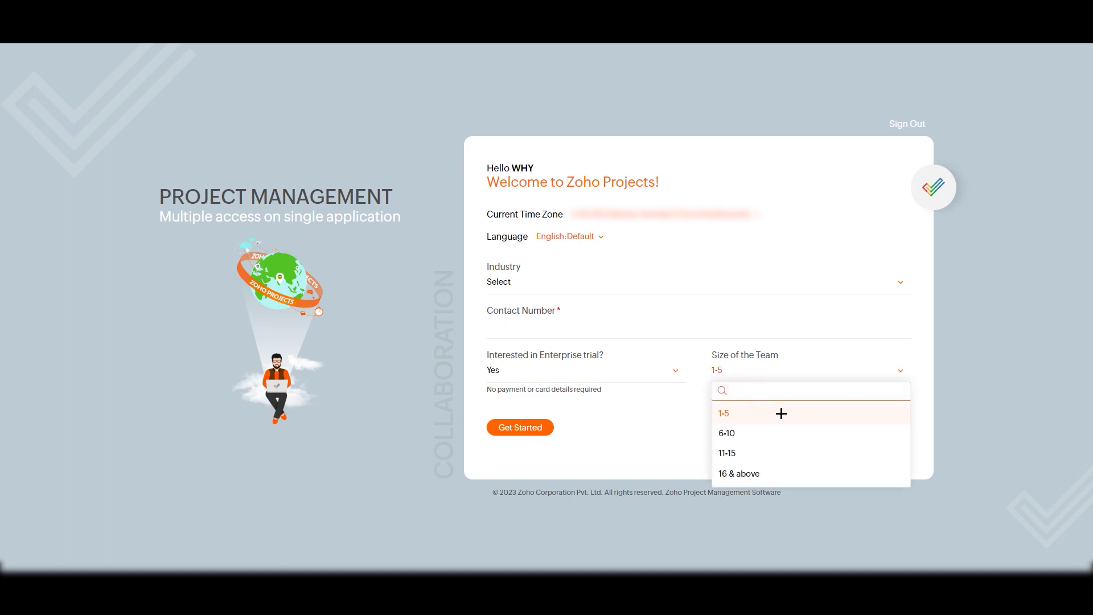
click(630, 407)
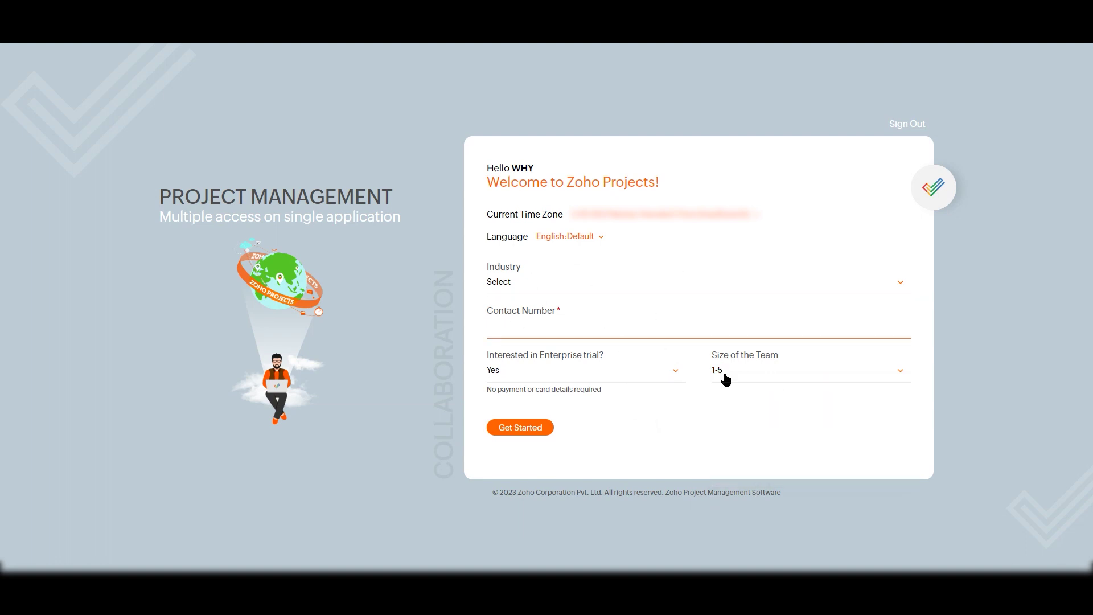
click(541, 431)
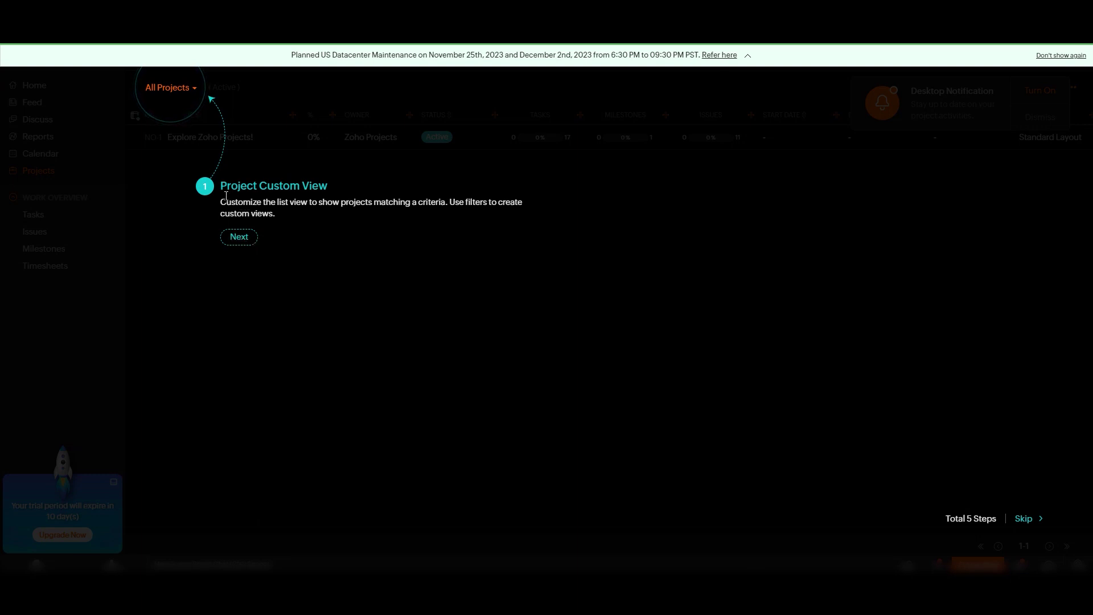
- Skip the guided tour after its first step and dismiss the Desktop Notification popup
click(235, 238)
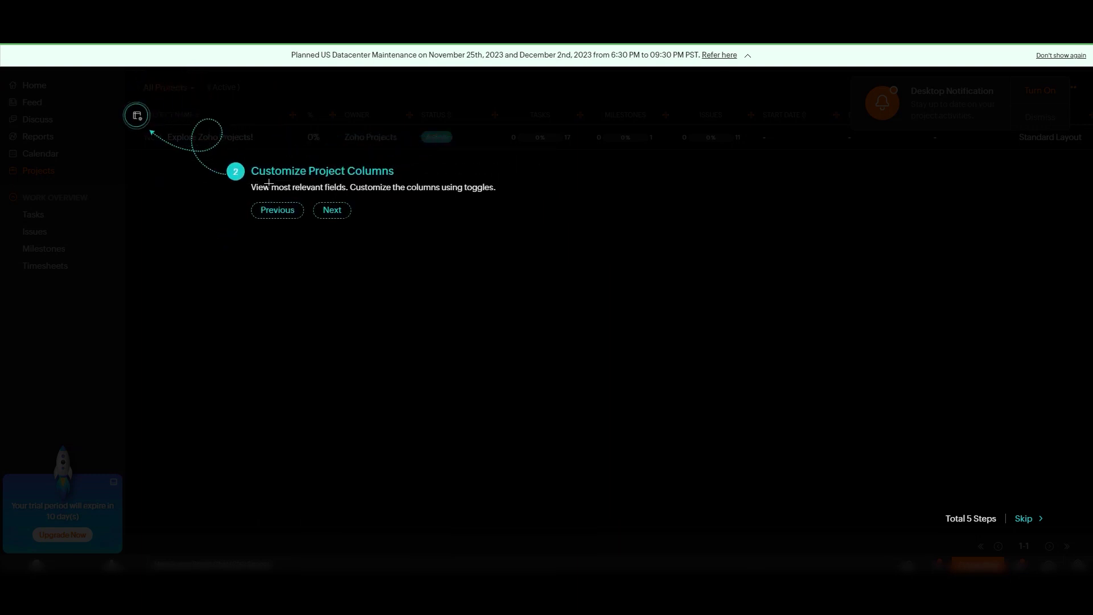
click(1023, 520)
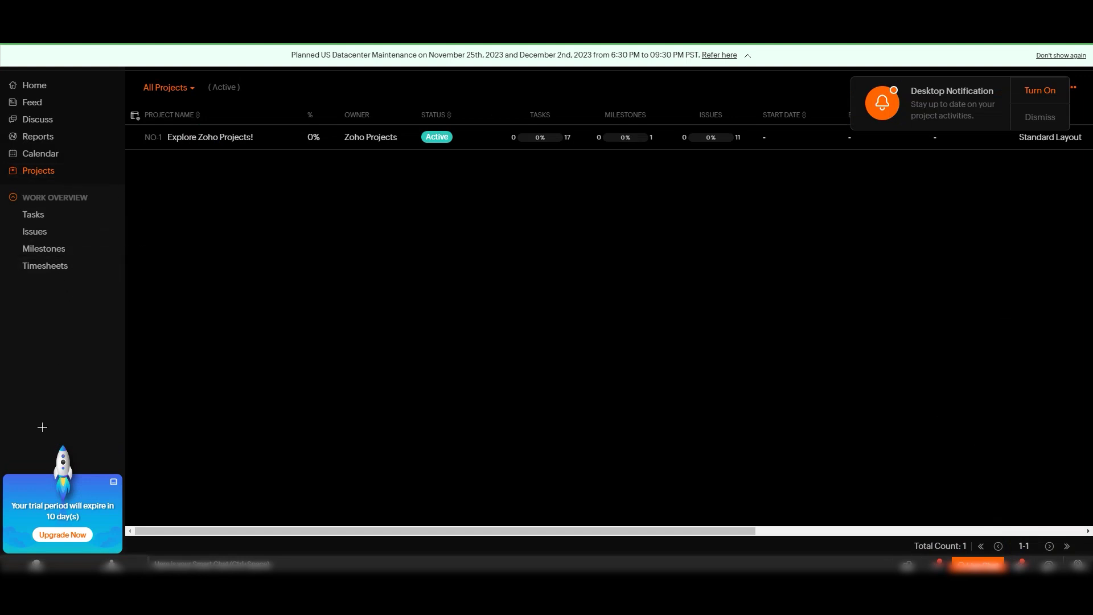
click(1040, 116)
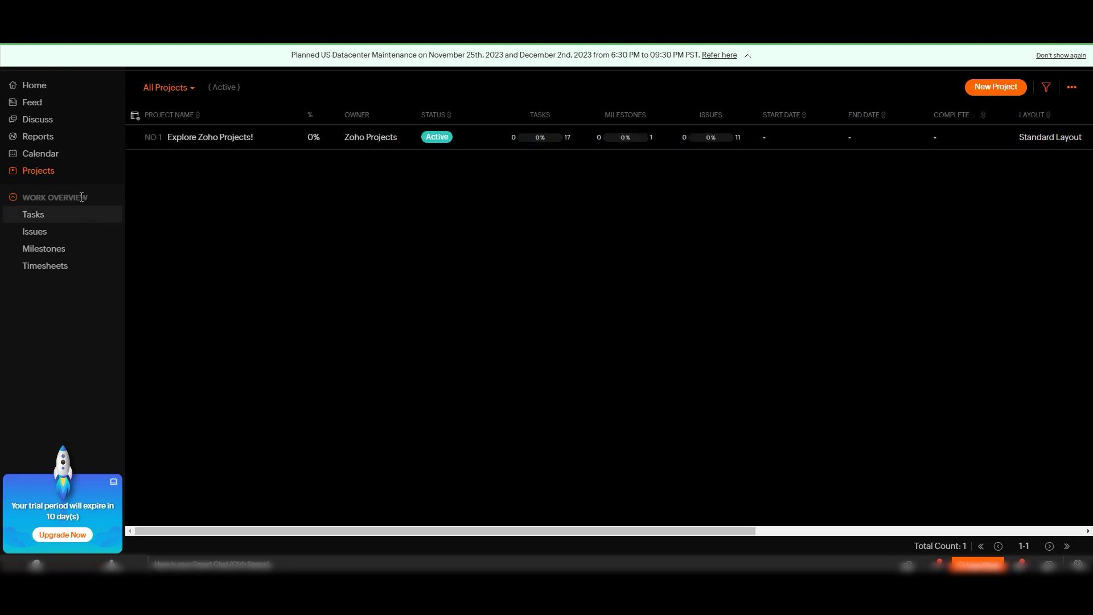
click(45, 87)
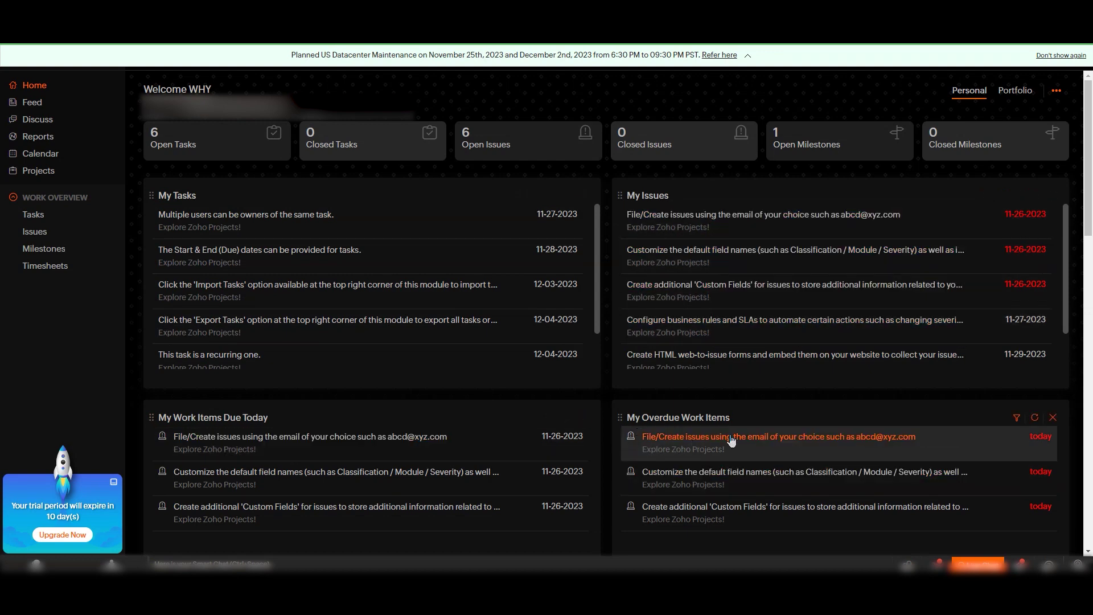
scroll(752, 448, down, 3)
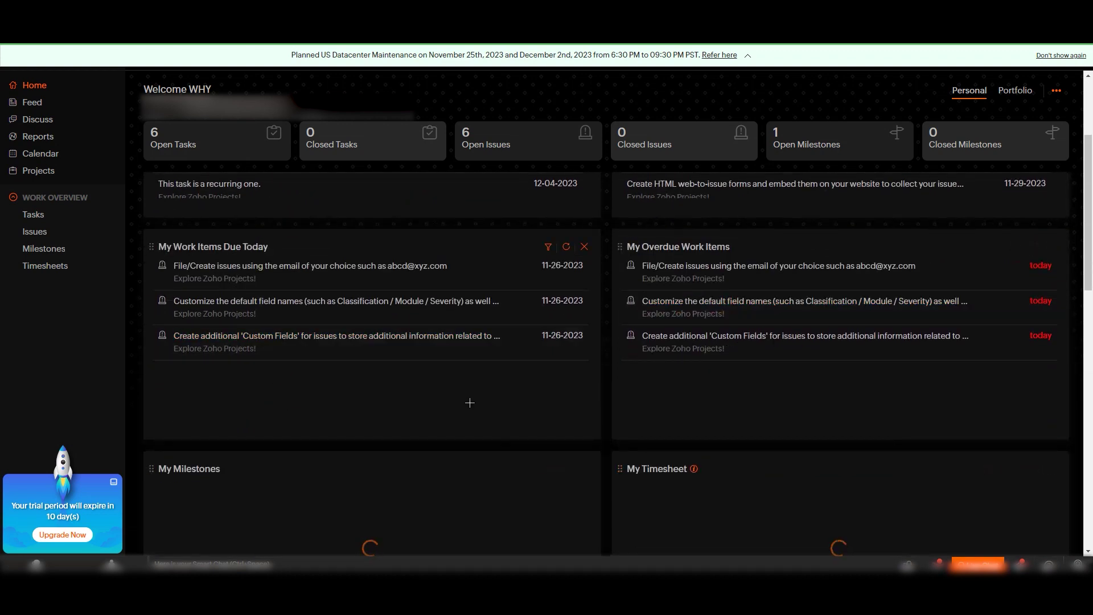
scroll(456, 399, down, 3)
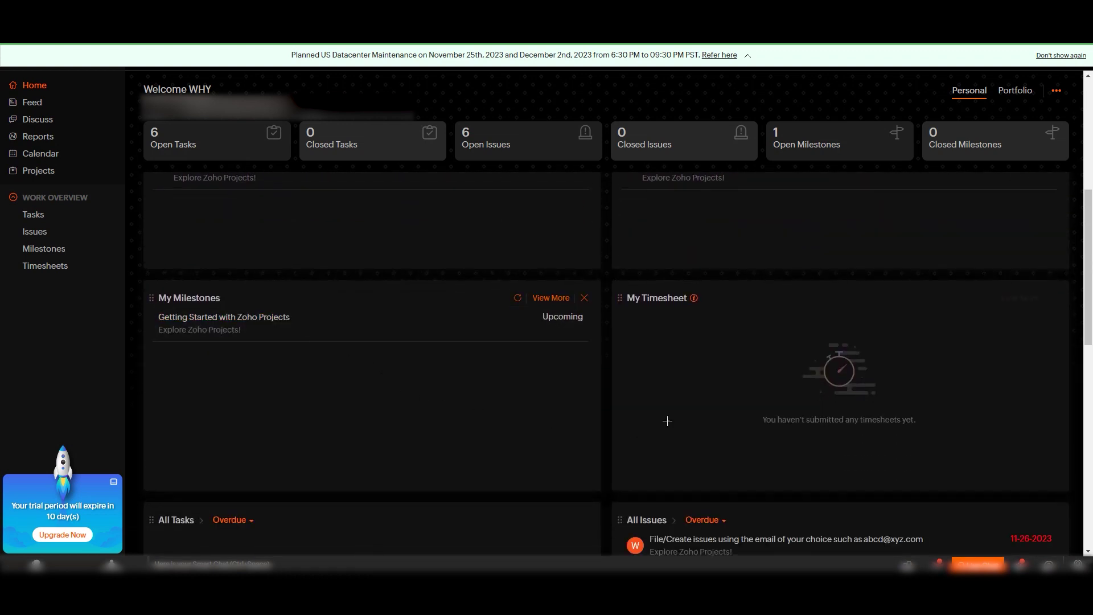
drag(621, 296, 522, 404)
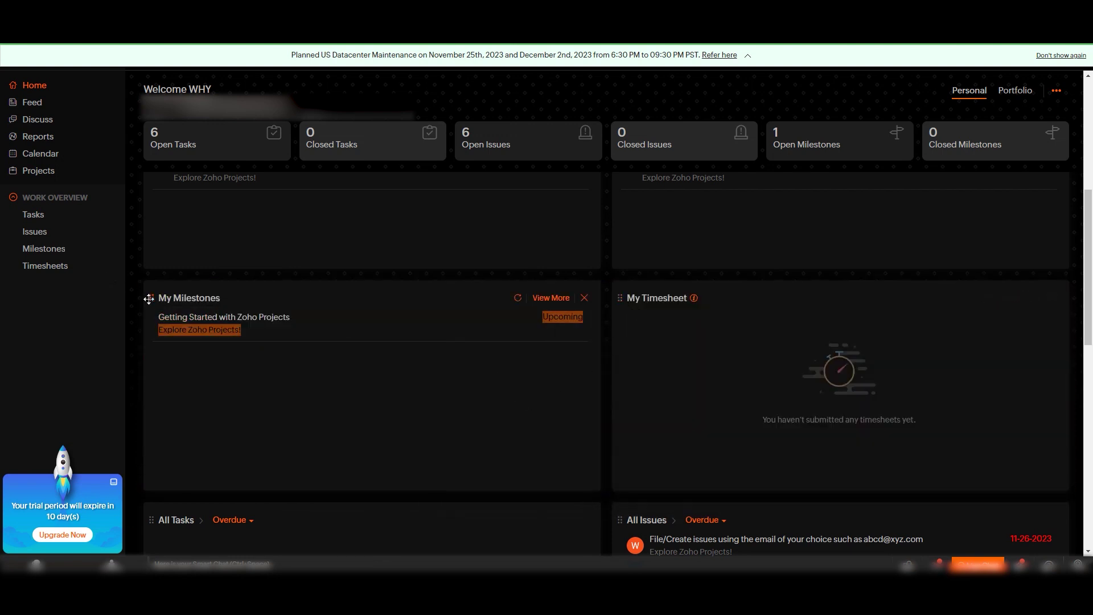
drag(151, 297, 169, 353)
scroll(244, 368, down, 4)
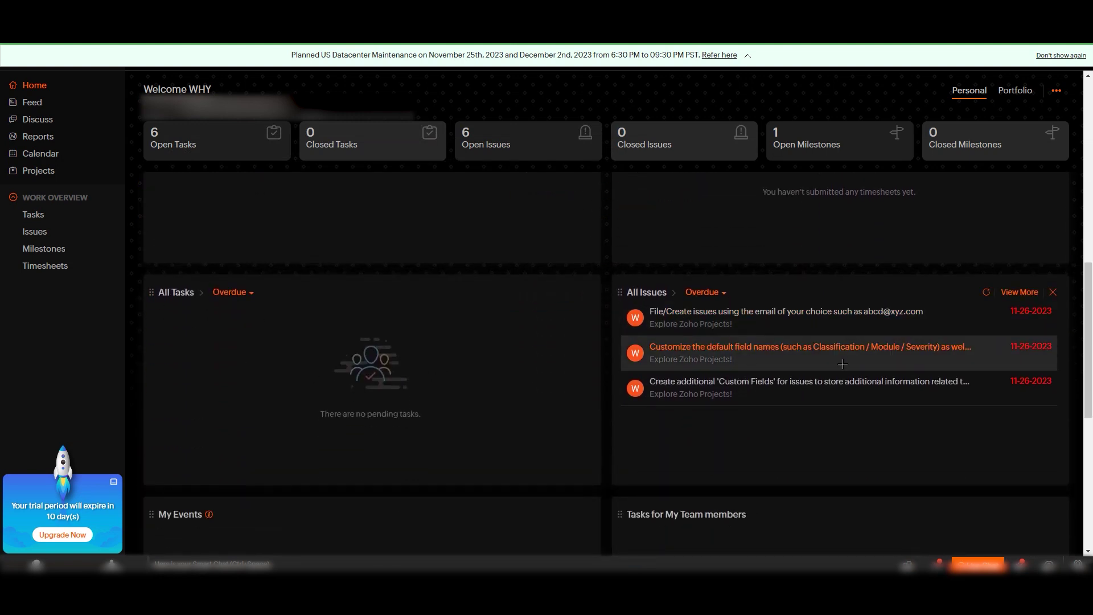
scroll(630, 366, down, 3)
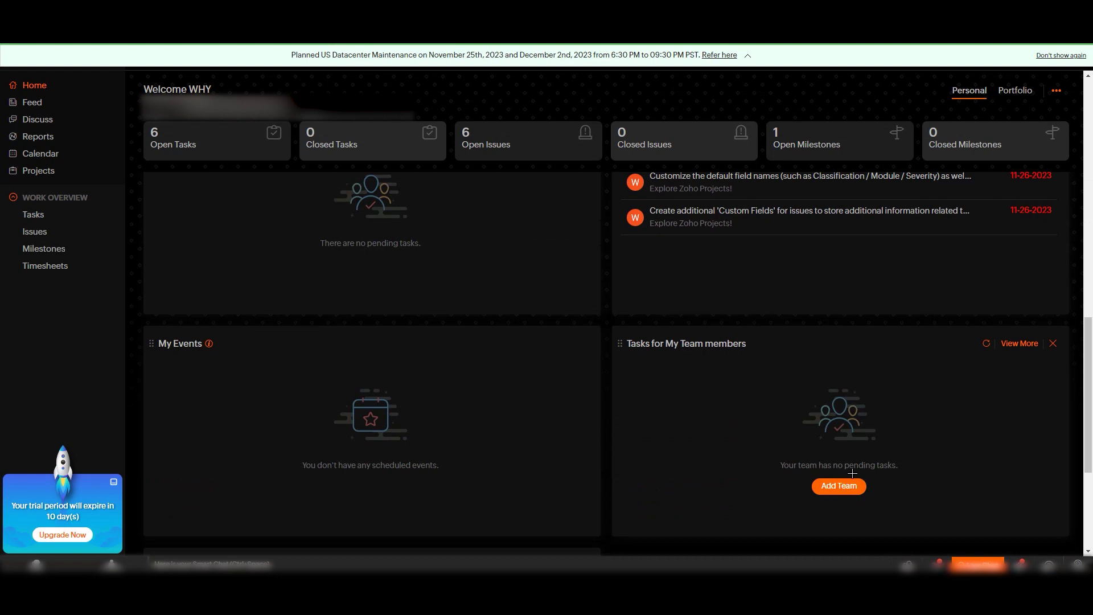
click(856, 498)
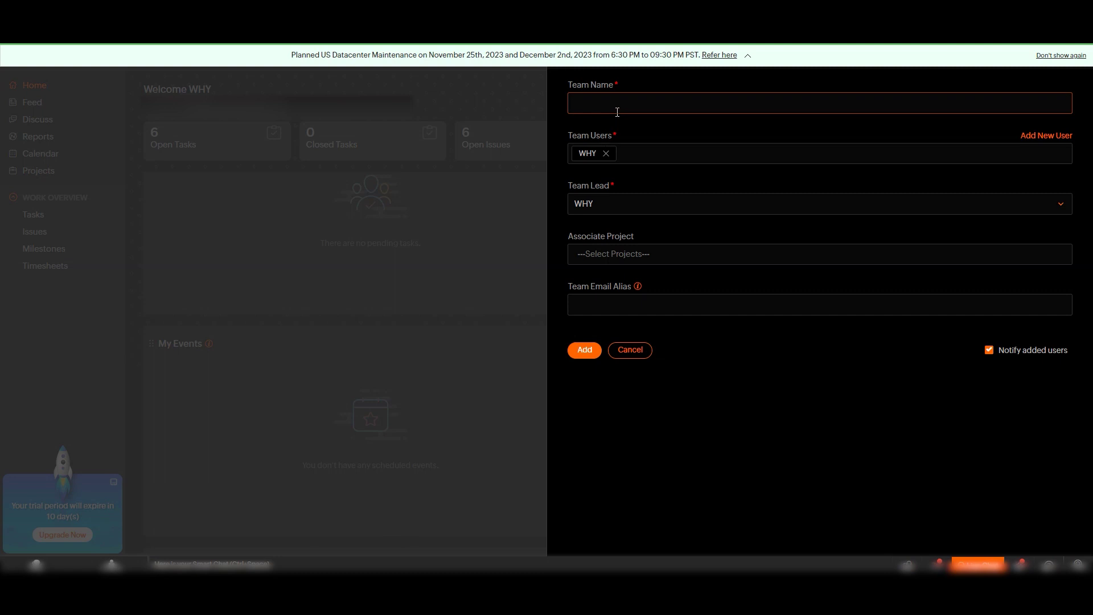
click(669, 161)
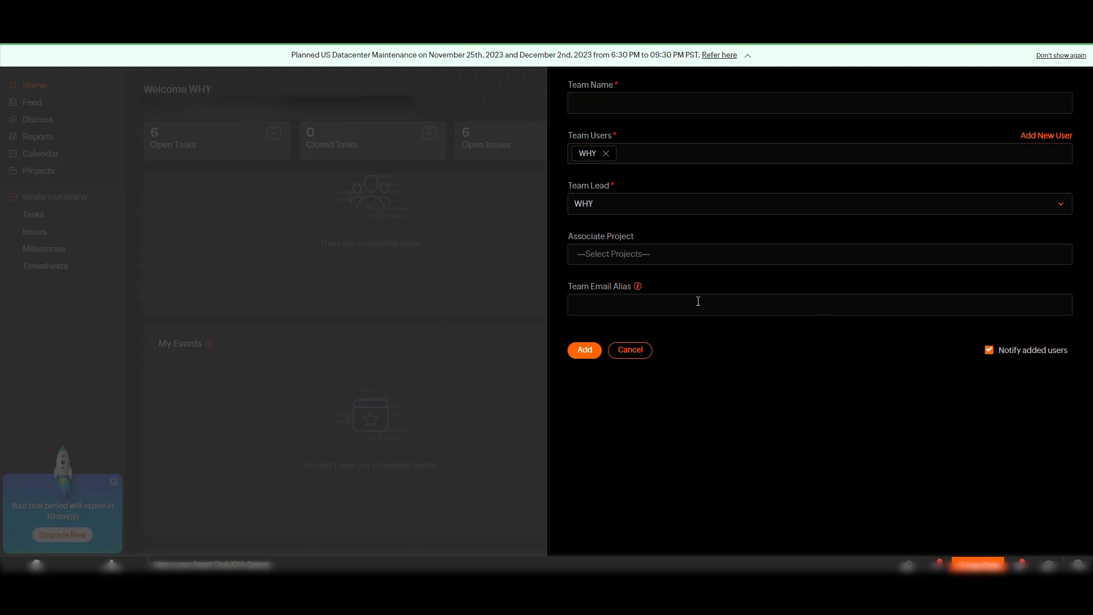
click(627, 205)
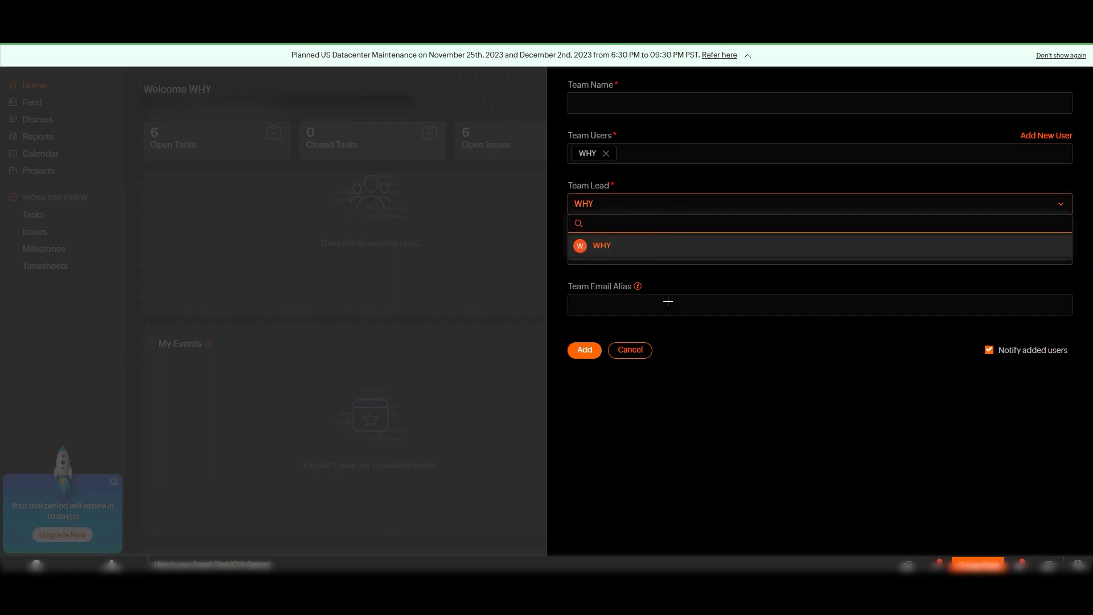
click(664, 278)
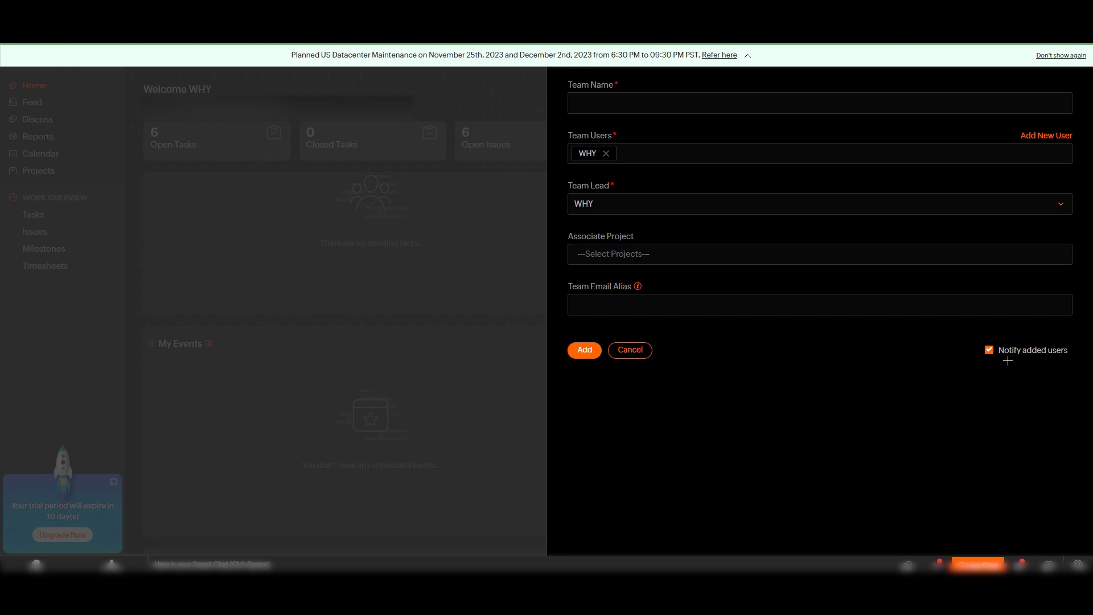
click(626, 353)
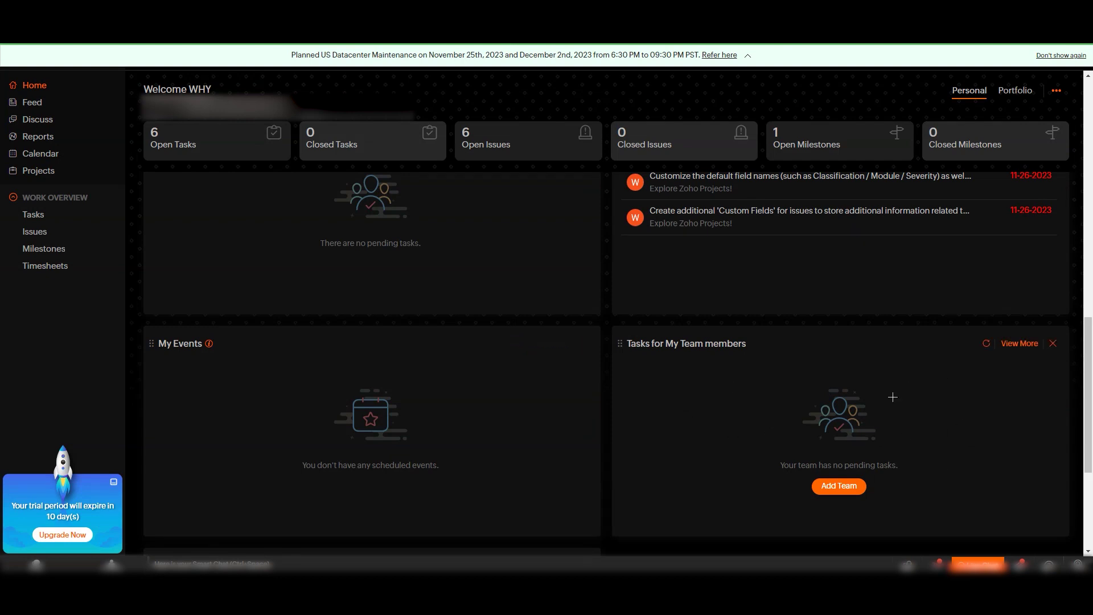
- Scroll through the Home dashboard, then switch to the Feed with its new-portal welcome post
scroll(859, 453, down, 4)
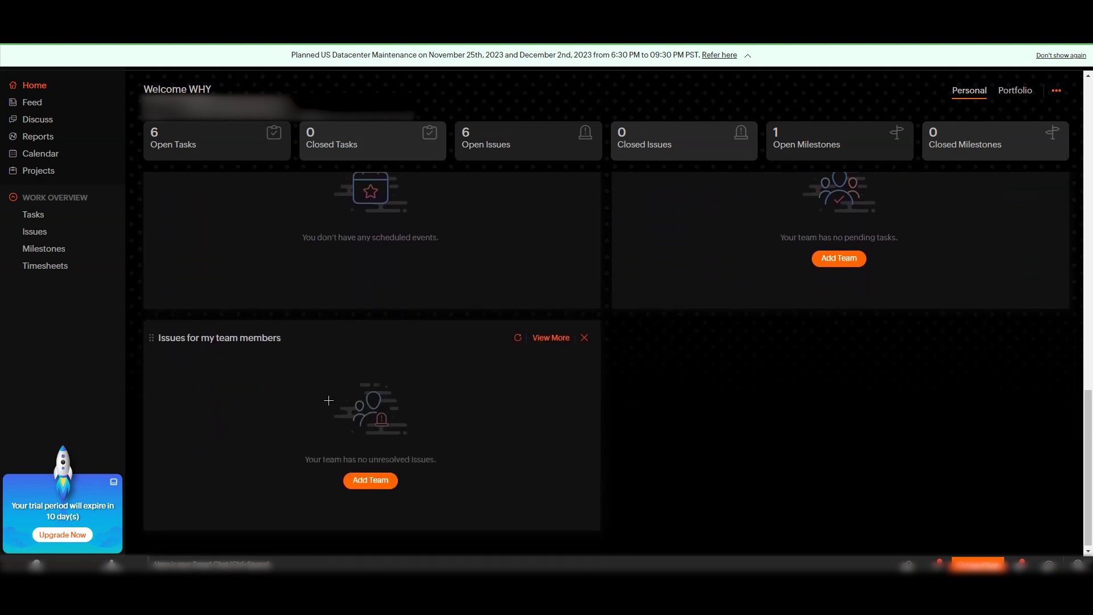
scroll(370, 399, up, 10)
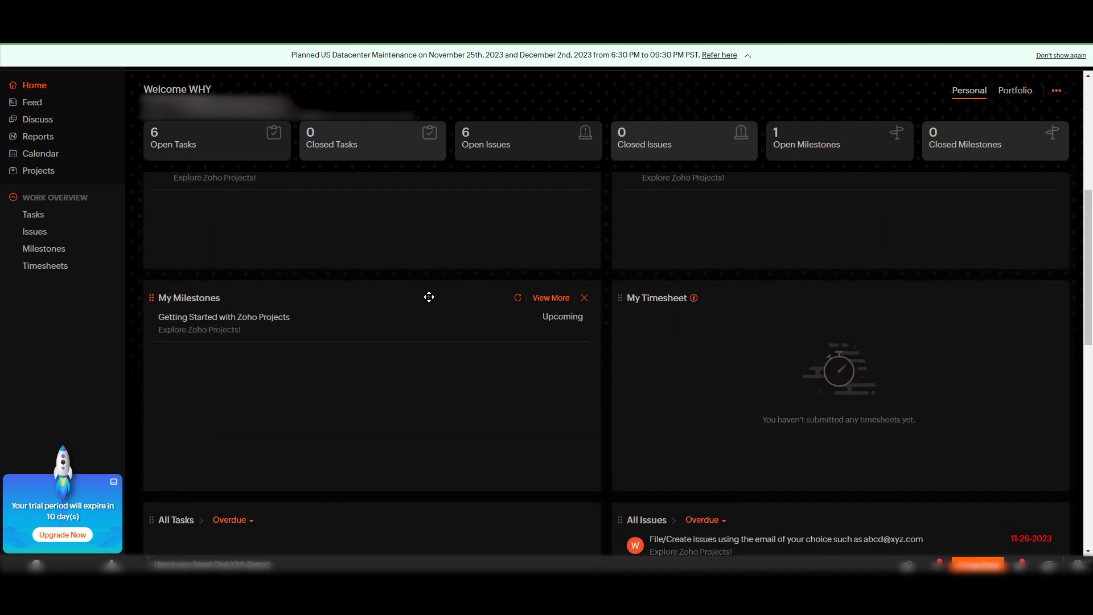
scroll(429, 296, up, 5)
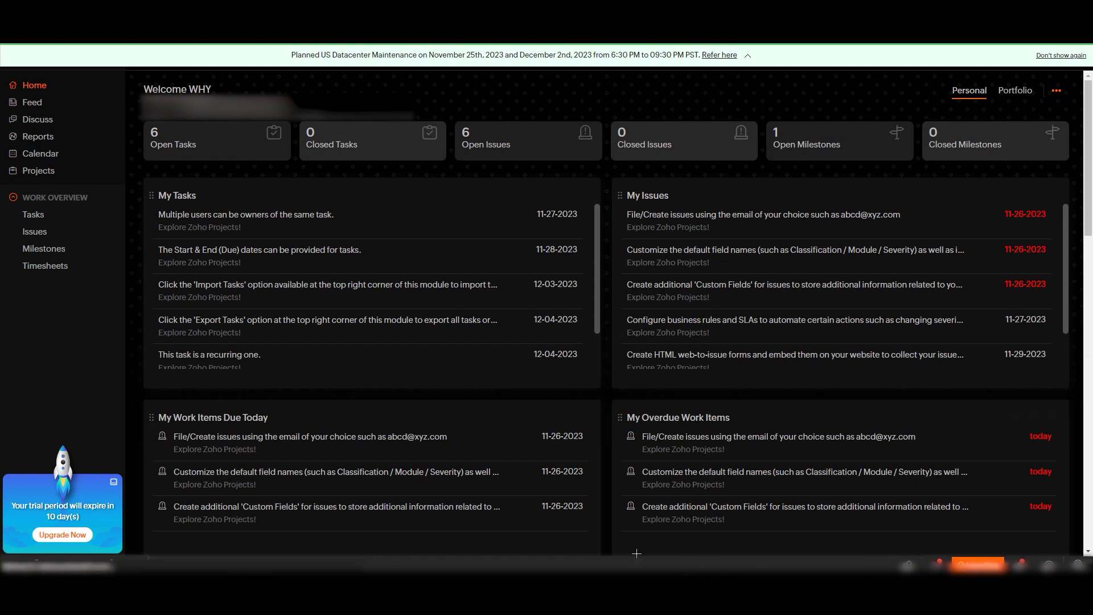
click(42, 105)
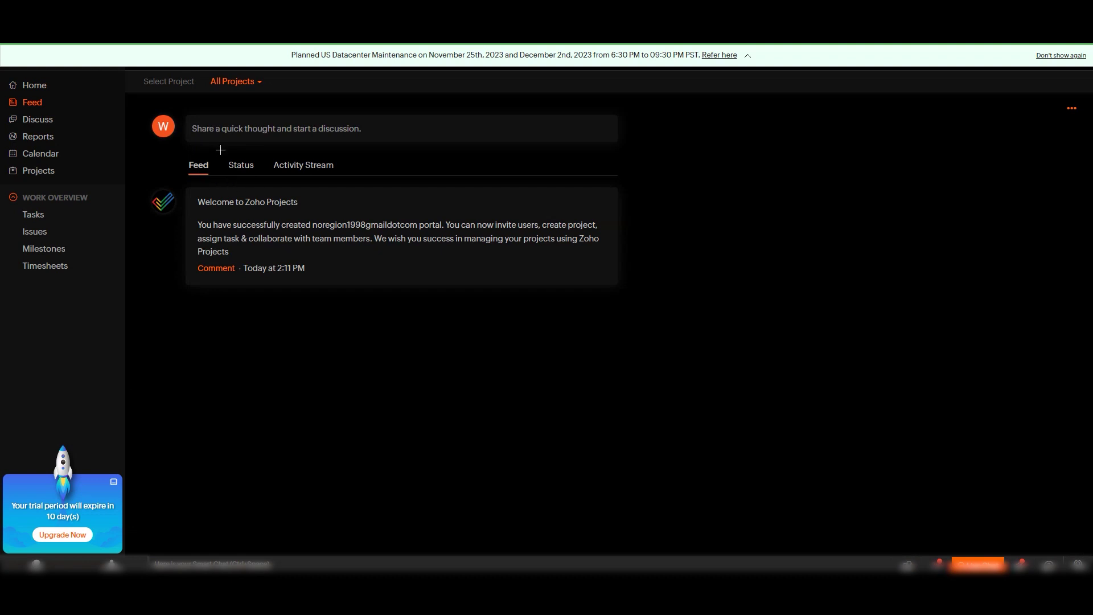
click(300, 170)
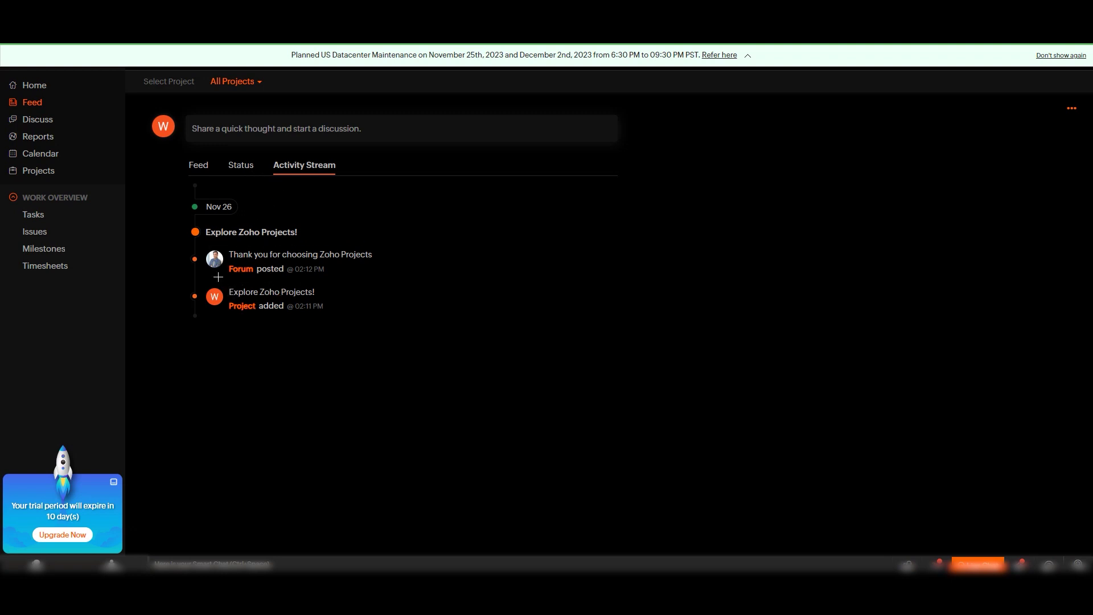
click(243, 165)
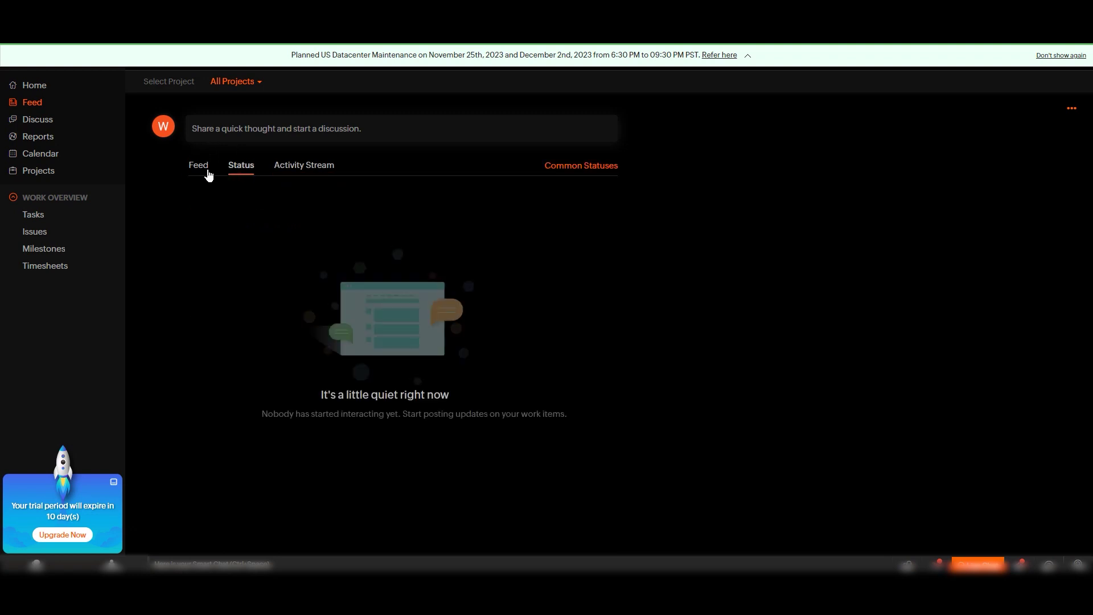
click(208, 171)
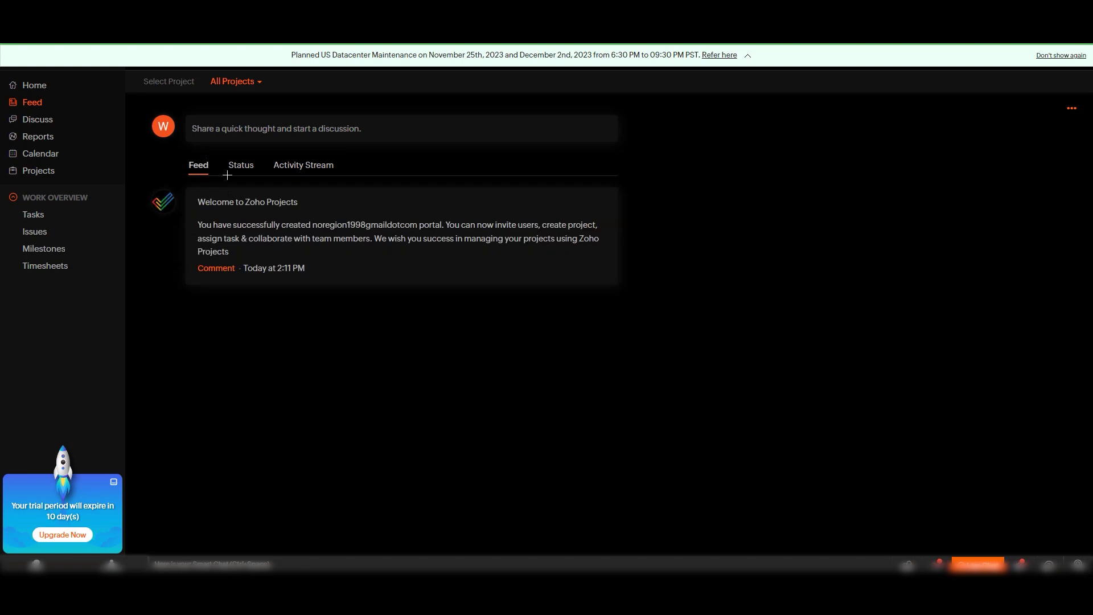
- In the empty Discuss area, cancel a new conversation after checking its project choices, then go to Reports
click(50, 122)
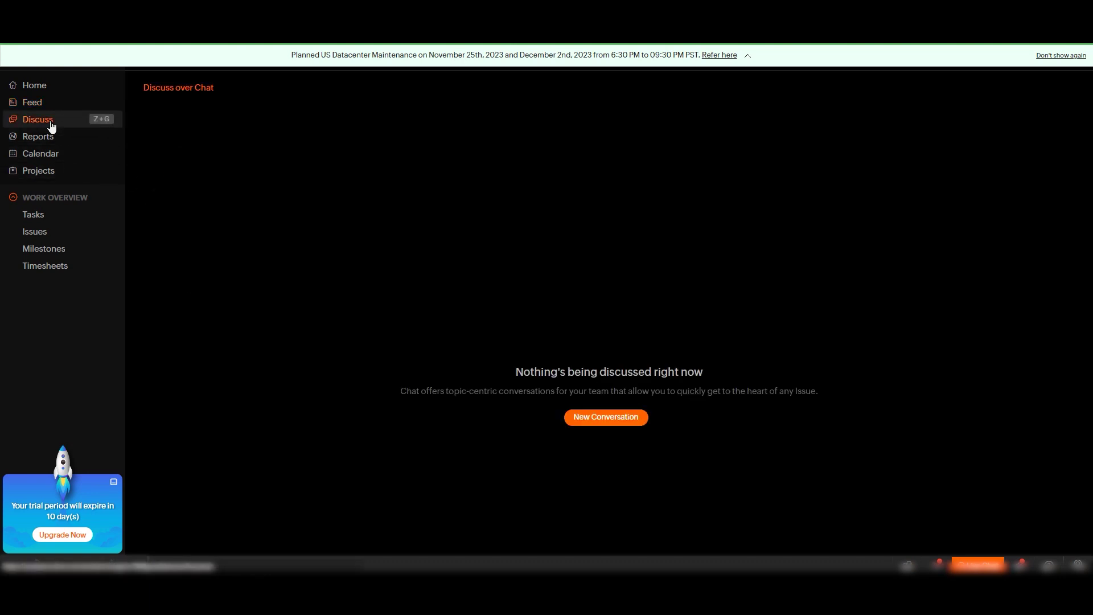
click(623, 420)
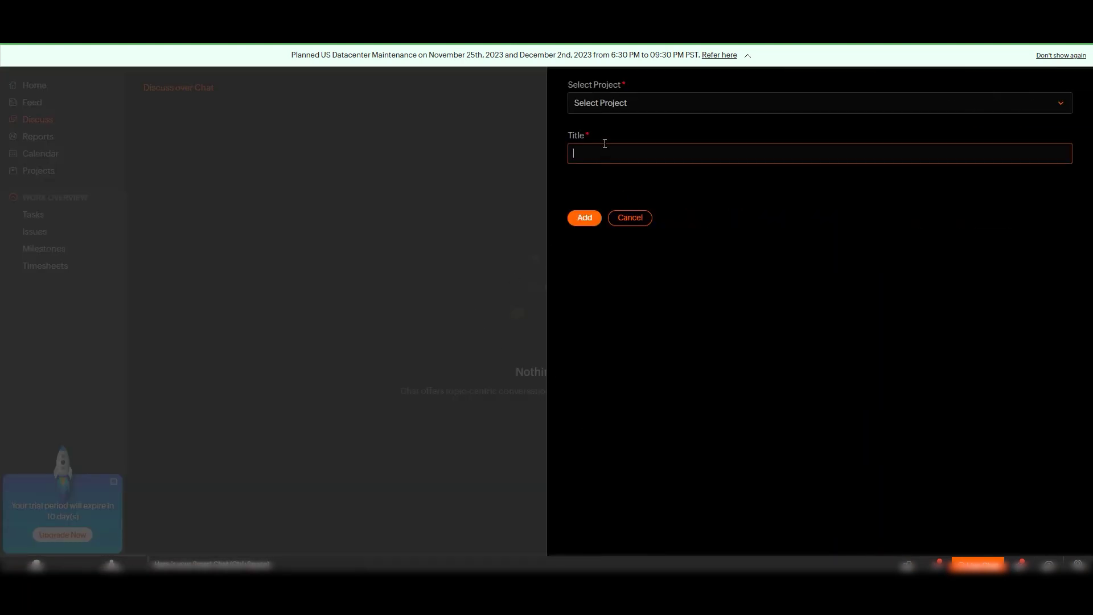
click(614, 108)
click(734, 220)
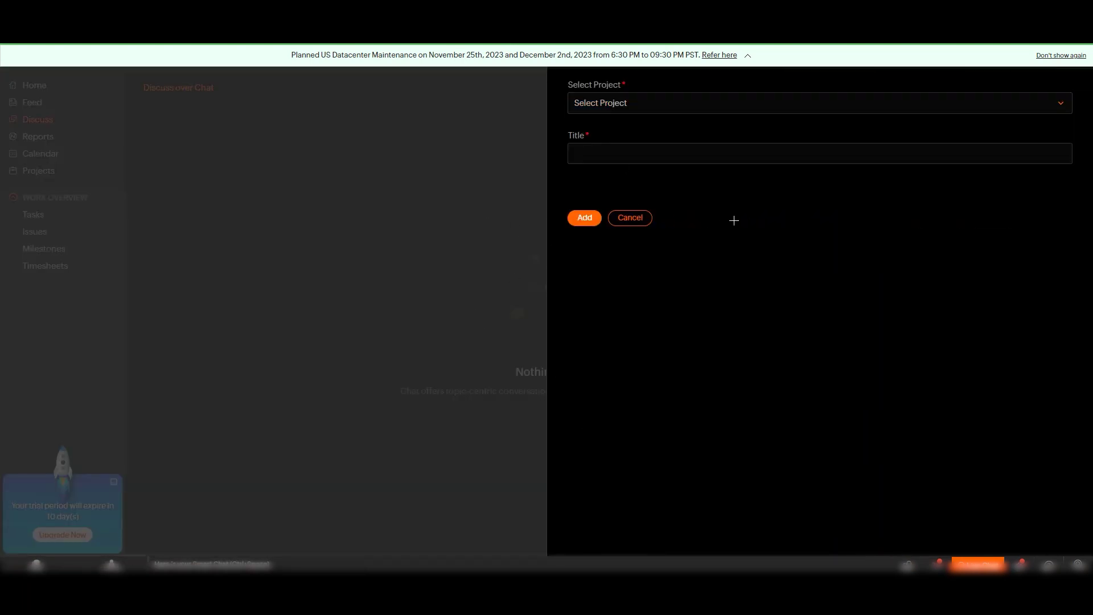
click(641, 220)
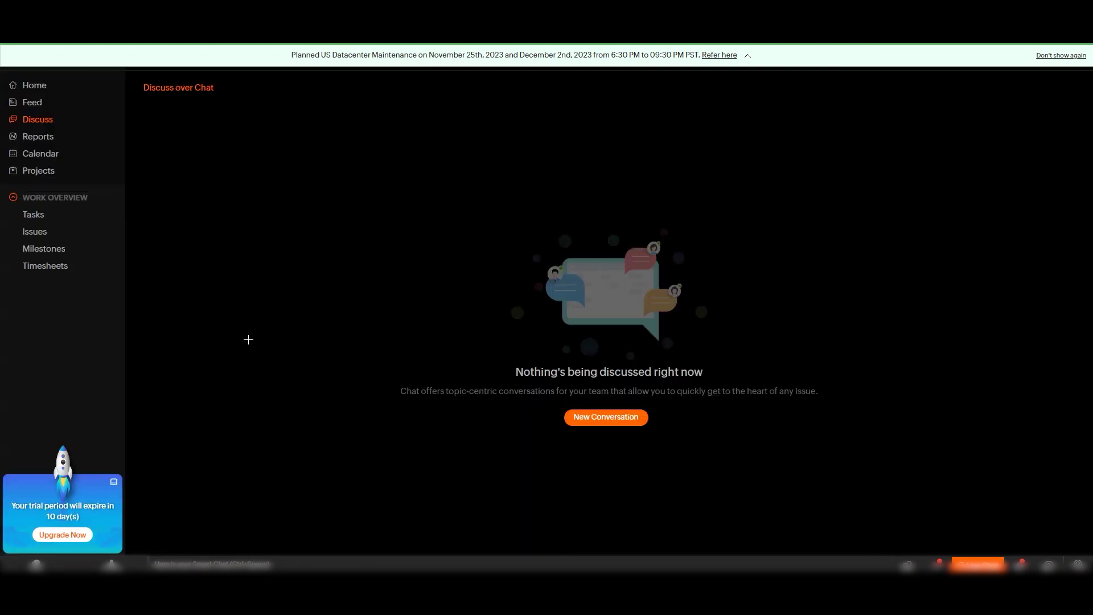
click(43, 138)
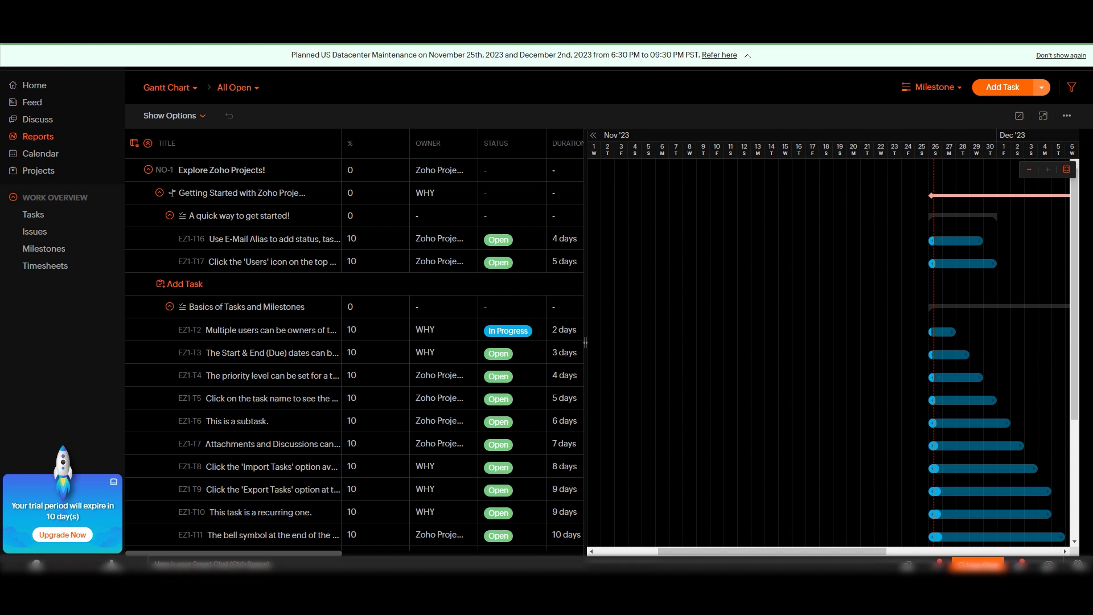
- Browse the open-tasks Gantt chart, shifting the timeline right, and check the other report types
scroll(348, 350, down, 3)
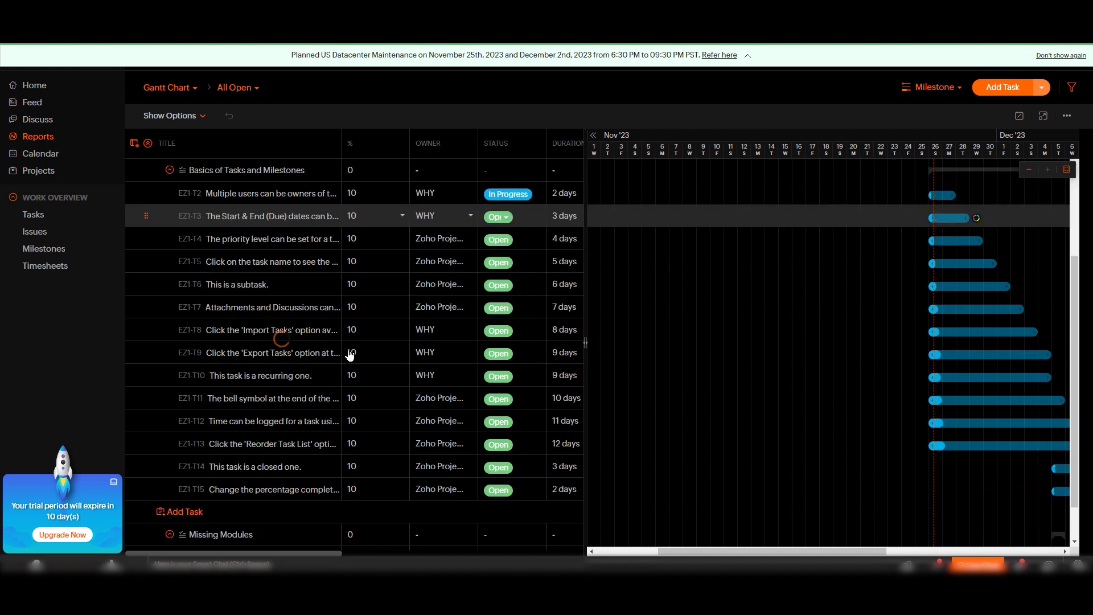
scroll(348, 359, down, 1)
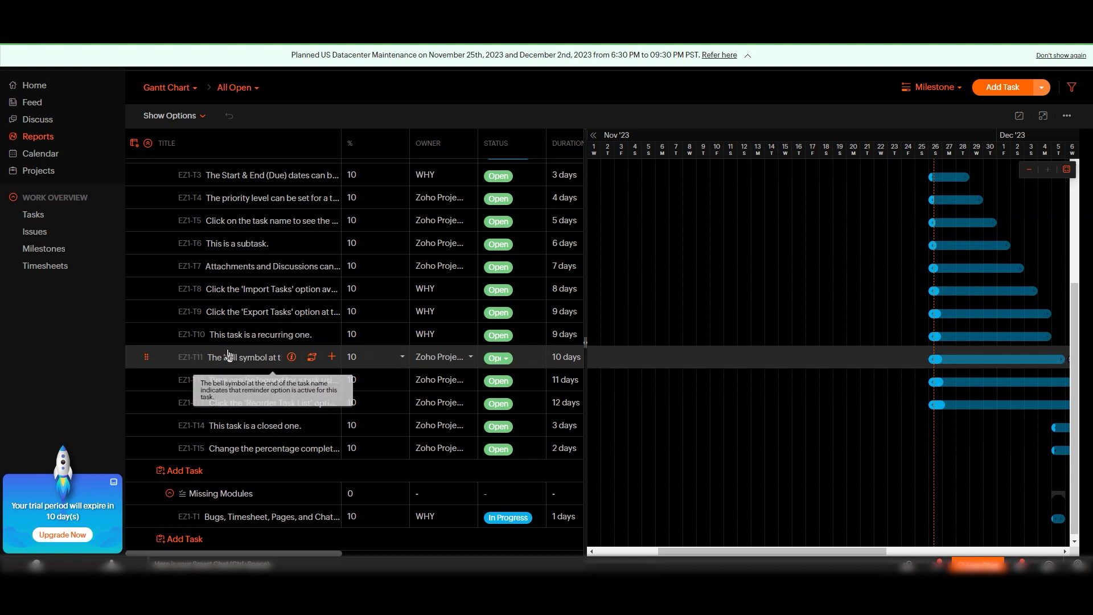
scroll(581, 416, up, 3)
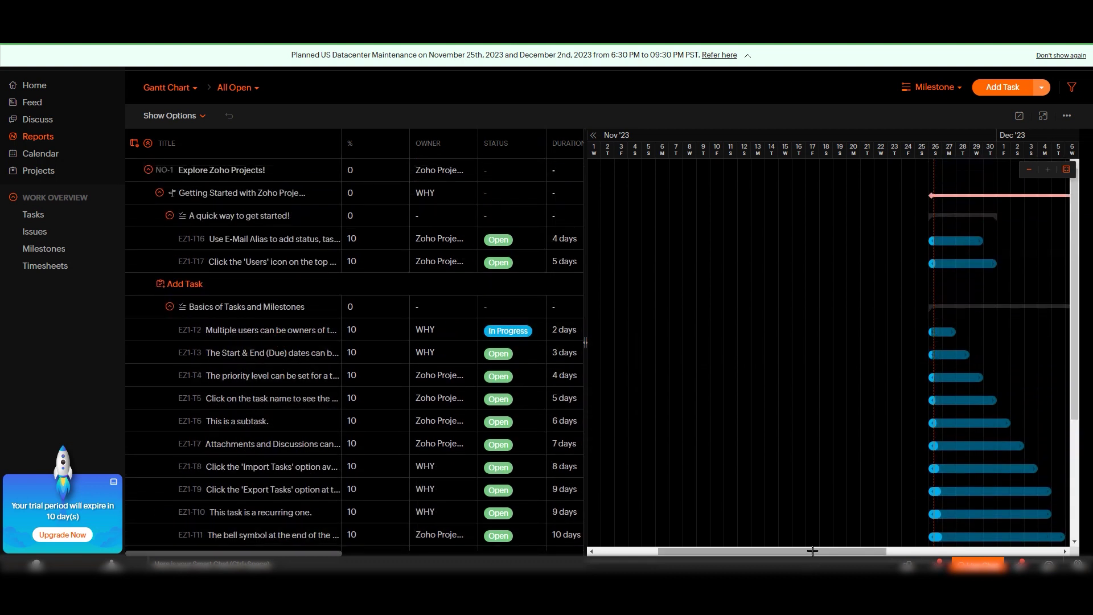
drag(825, 553, 904, 553)
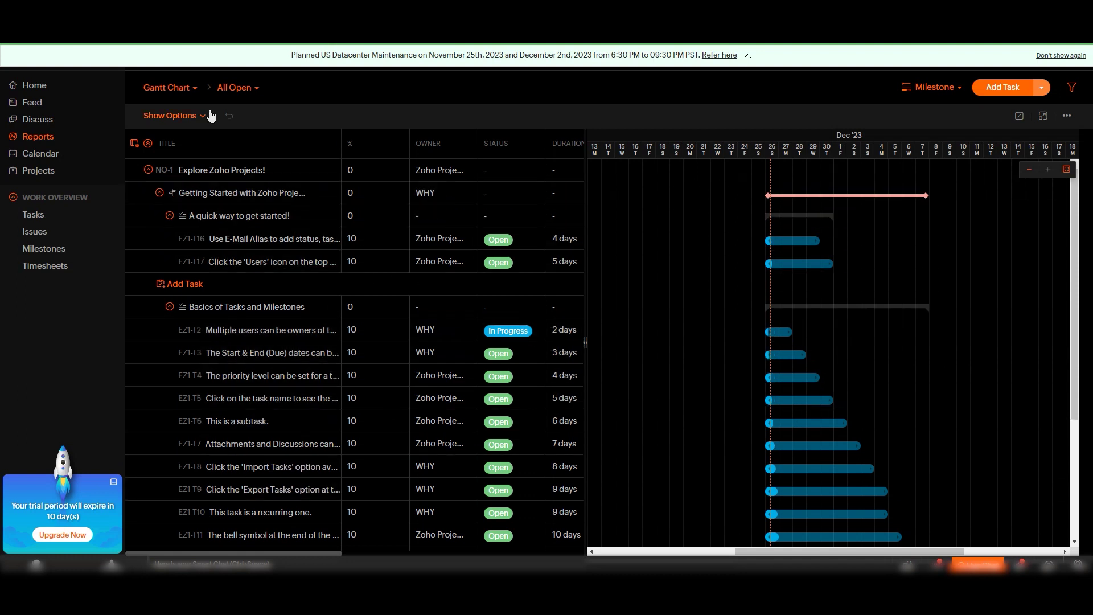
click(195, 90)
- Open the task list and switch it to the plain list layout
click(40, 214)
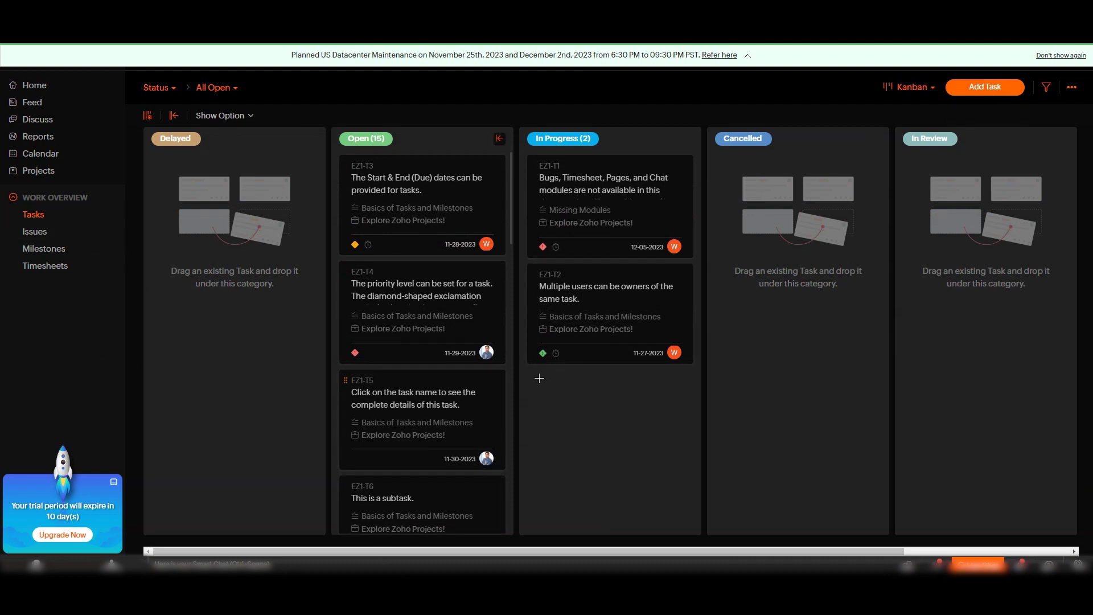
click(924, 89)
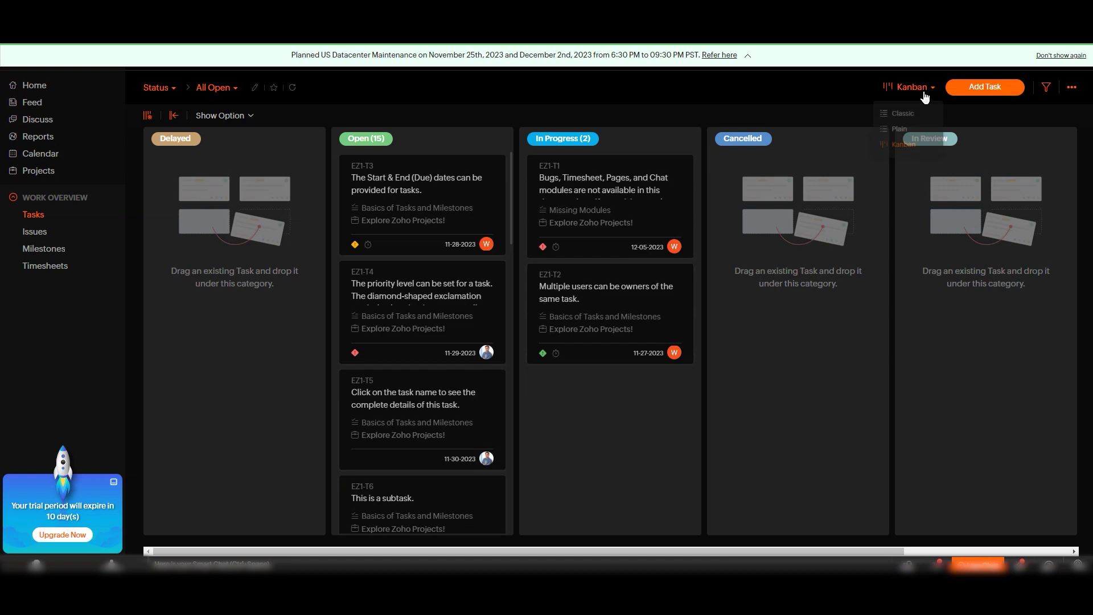
click(898, 134)
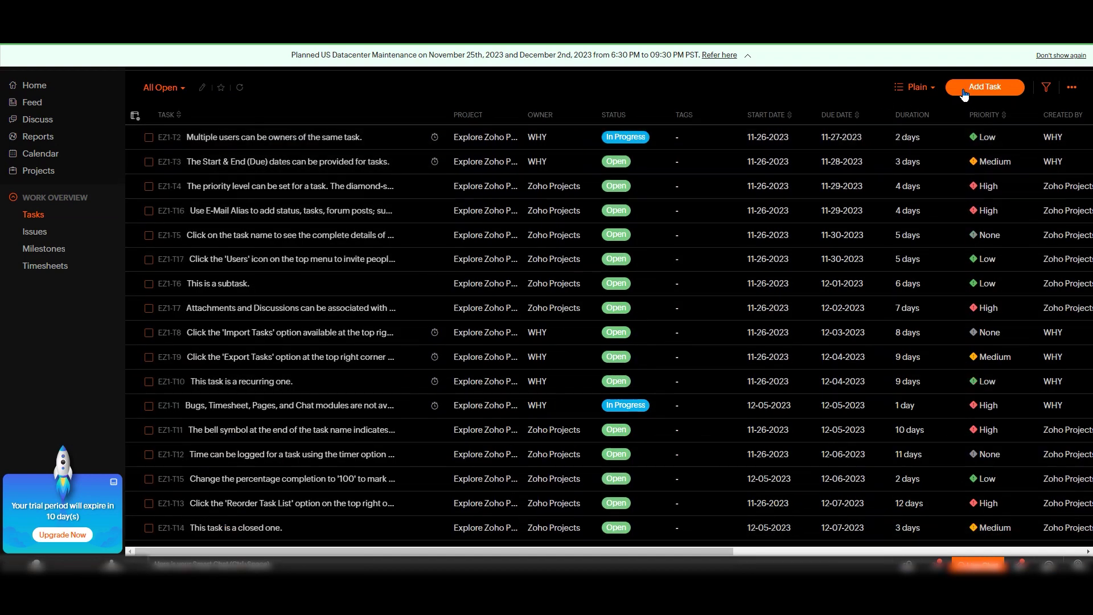
- Try the Classic grouped layout, then switch the tasks to a Kanban board
click(924, 88)
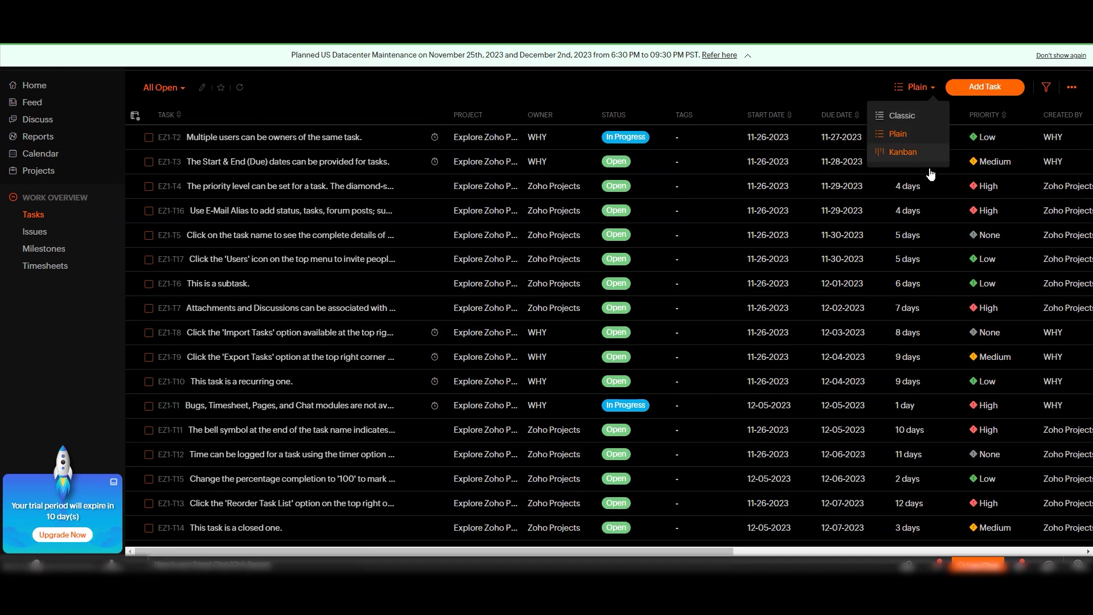
click(902, 116)
click(908, 90)
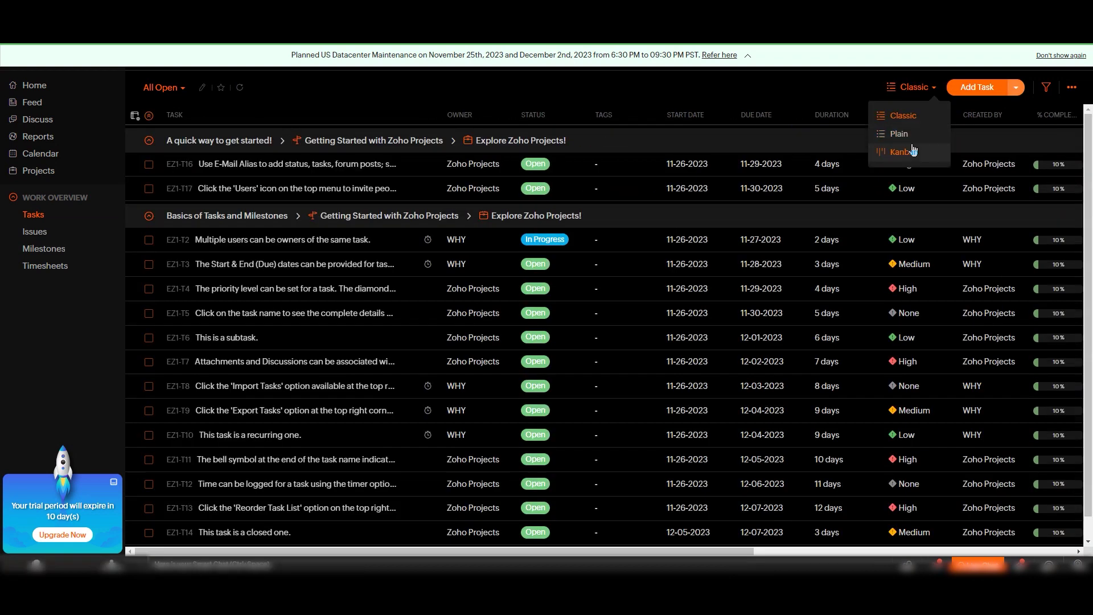
click(900, 151)
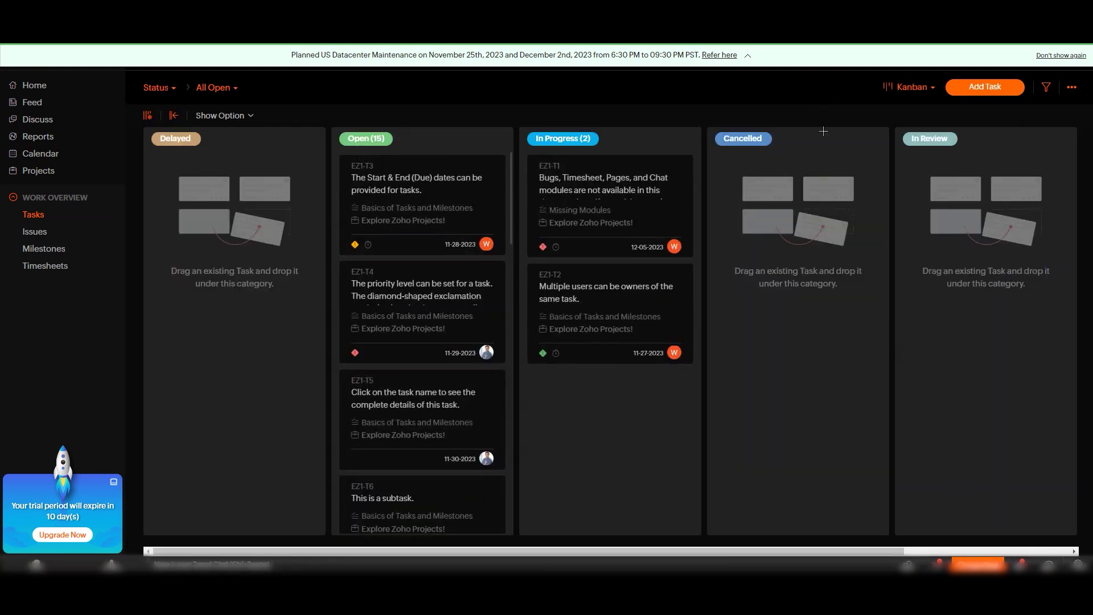
click(975, 91)
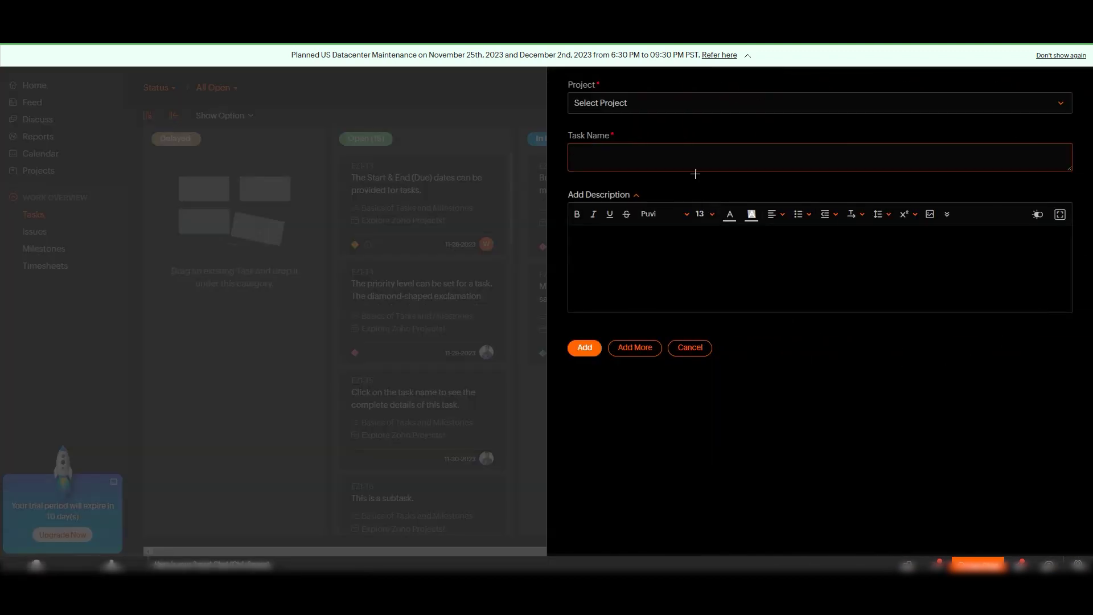
click(611, 111)
click(618, 113)
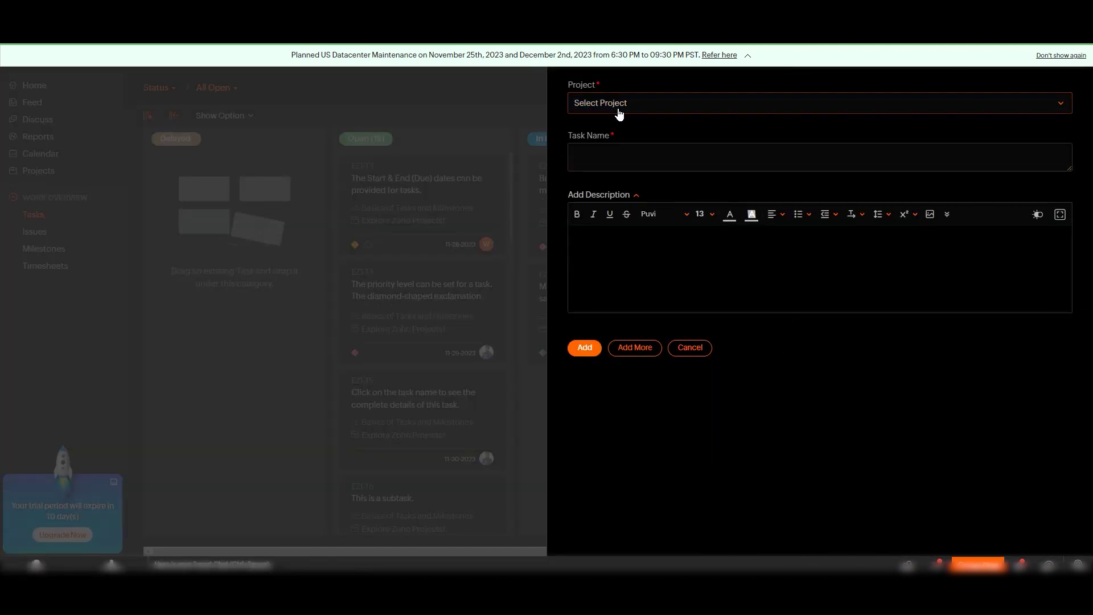
click(635, 270)
click(637, 348)
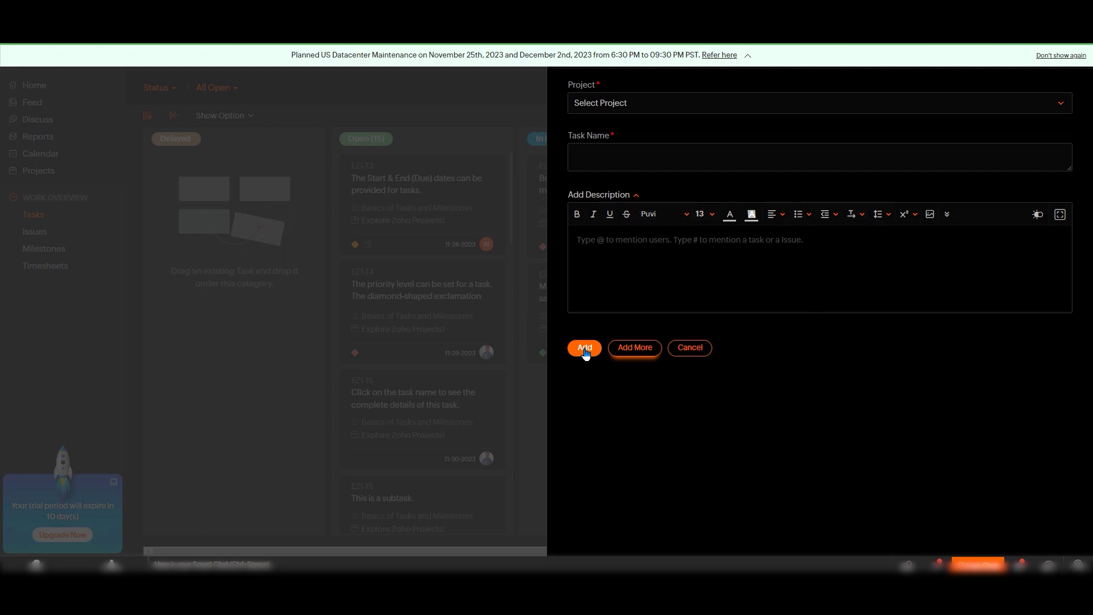
click(692, 350)
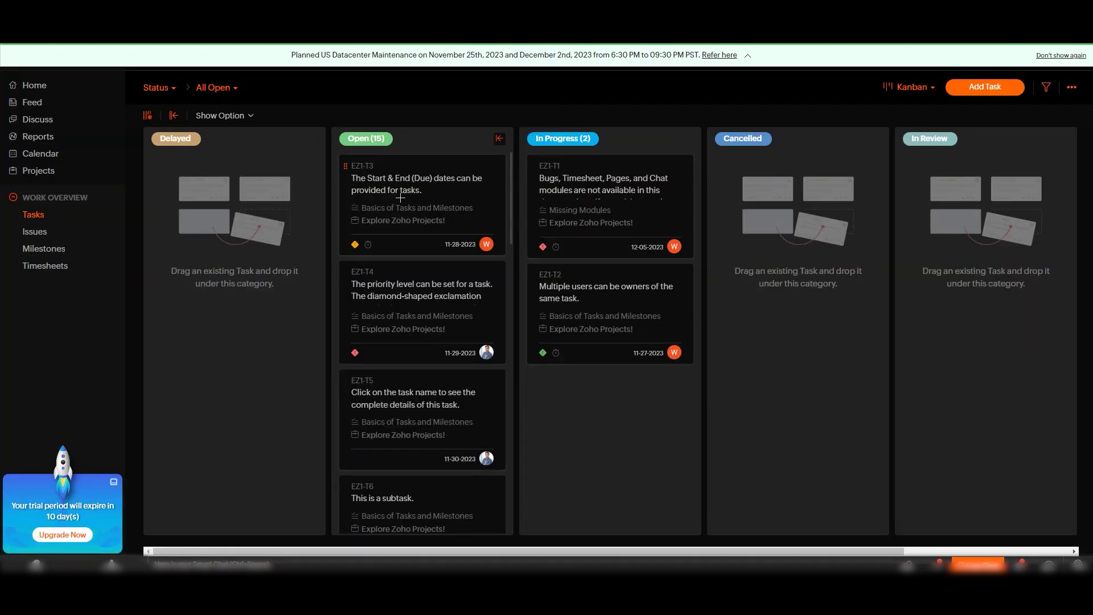
- Move card EZ1-T3 to Delayed and back, turn off Image Preview, then open Calendar
drag(500, 220, 263, 258)
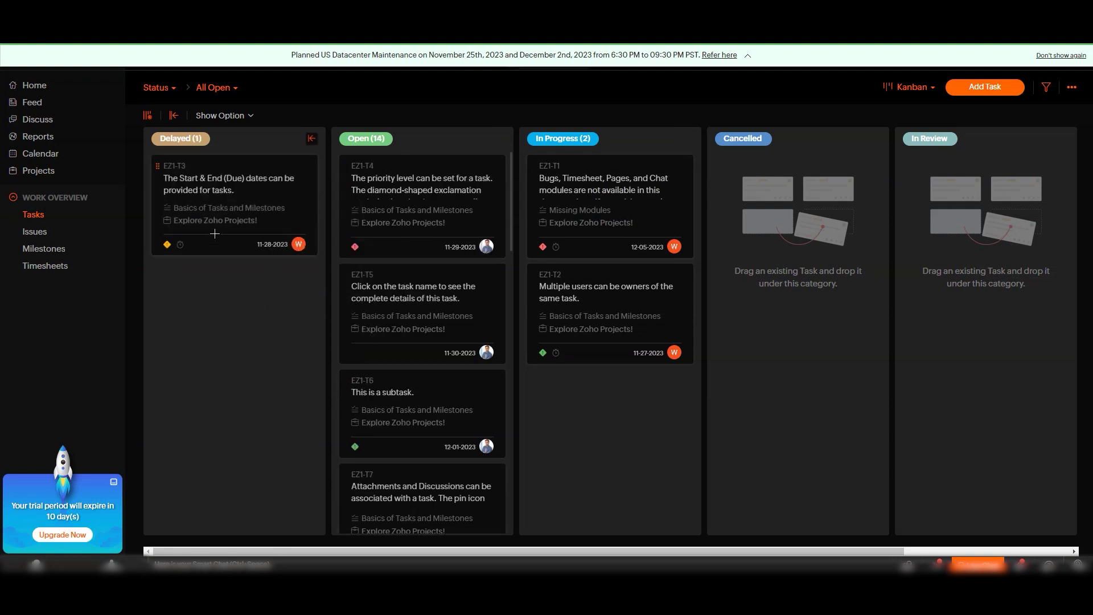
drag(201, 202, 694, 144)
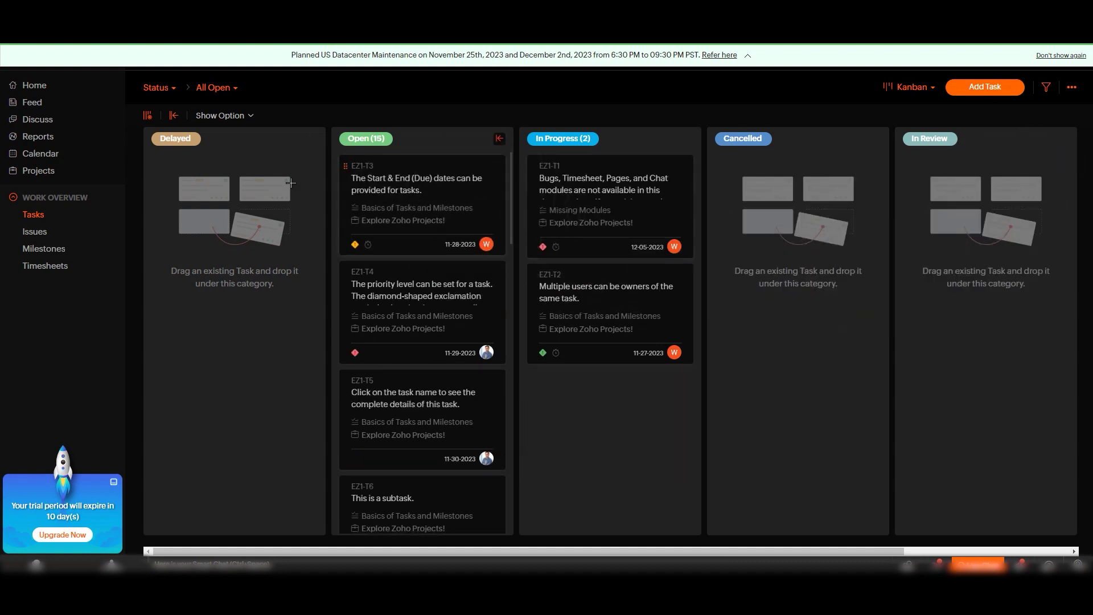
click(249, 117)
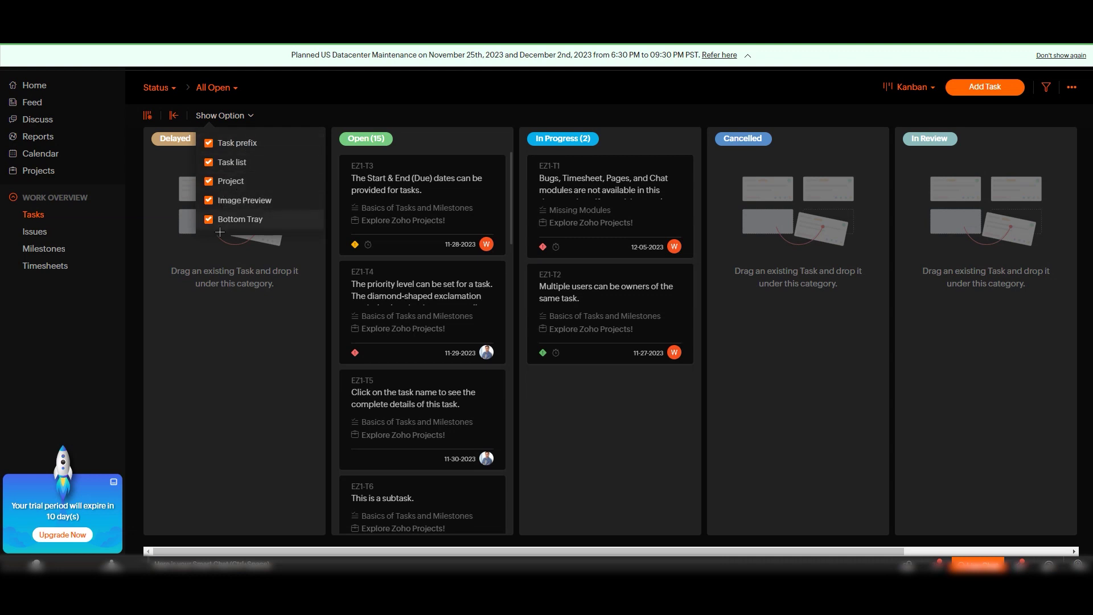
click(208, 201)
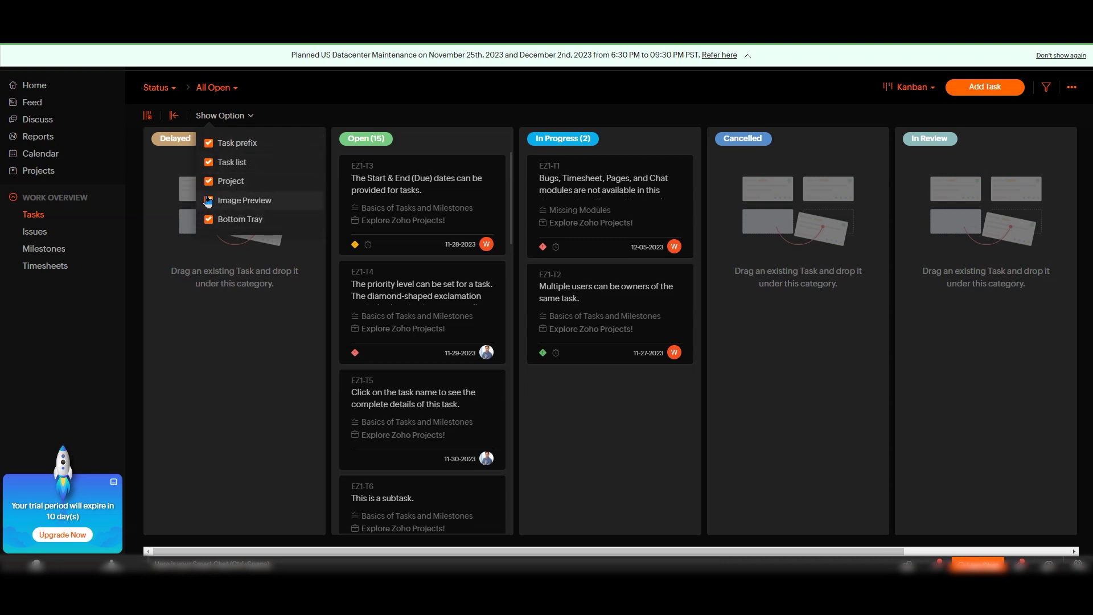
click(63, 155)
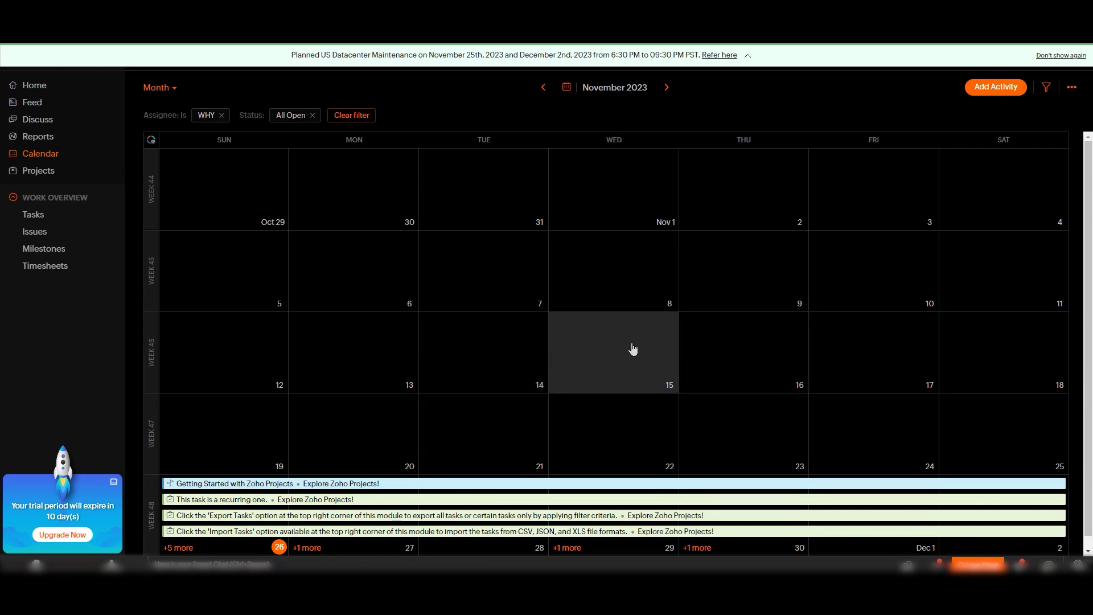
- Start a November 15 event with Repeat set to once, discard it, then open All Projects
click(613, 354)
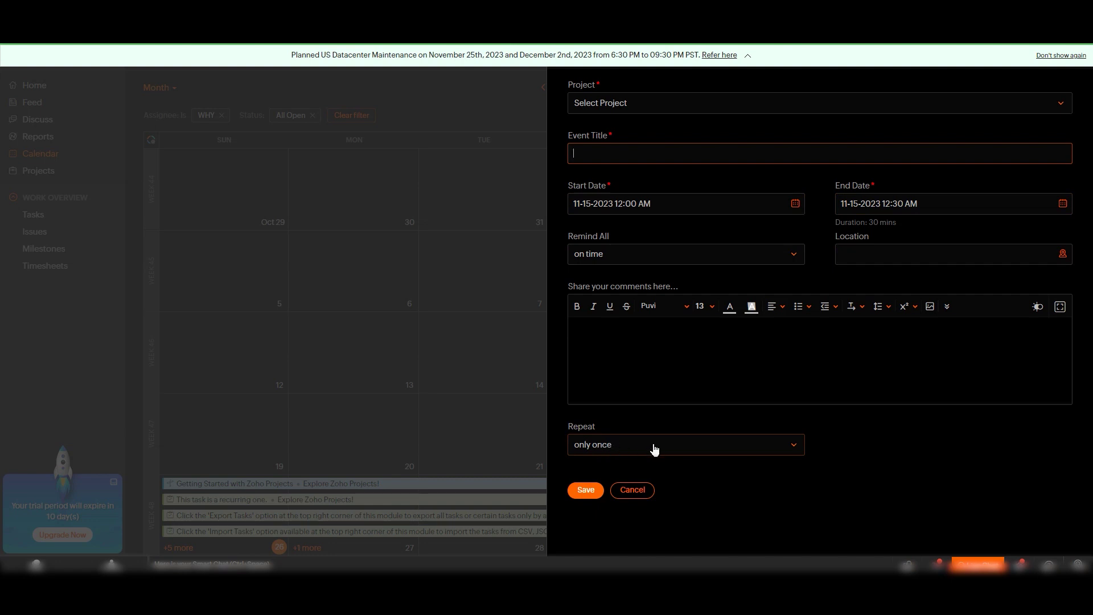
click(702, 451)
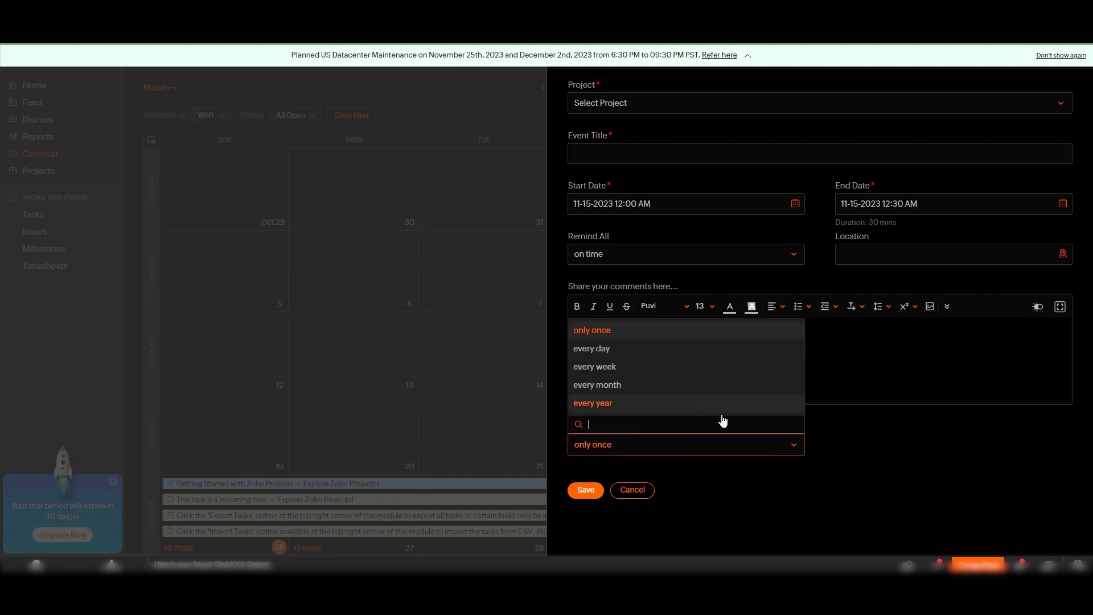
click(715, 469)
click(632, 490)
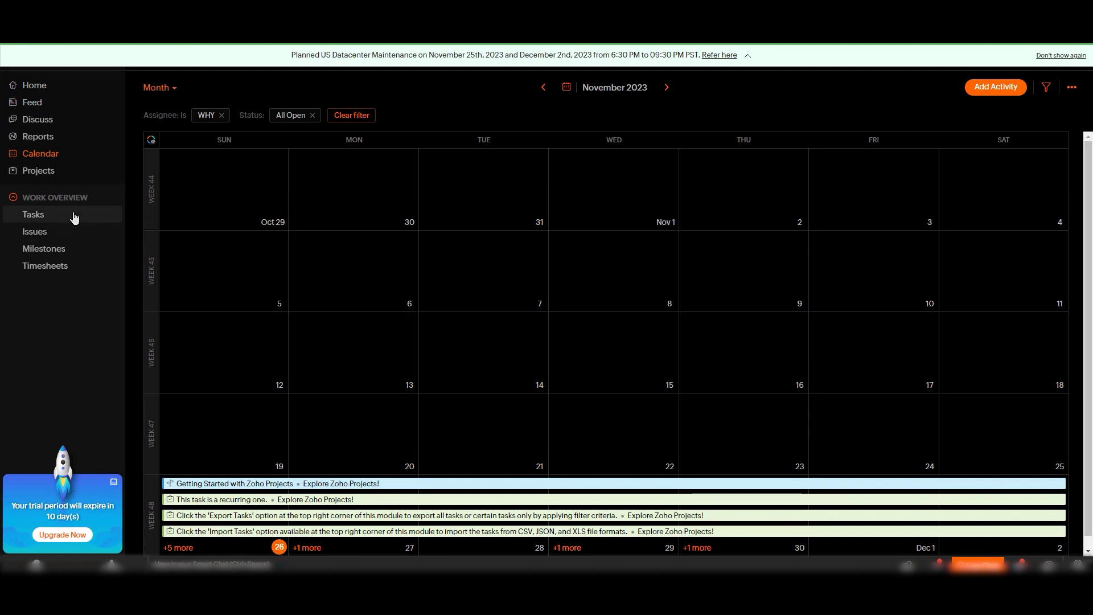
click(69, 171)
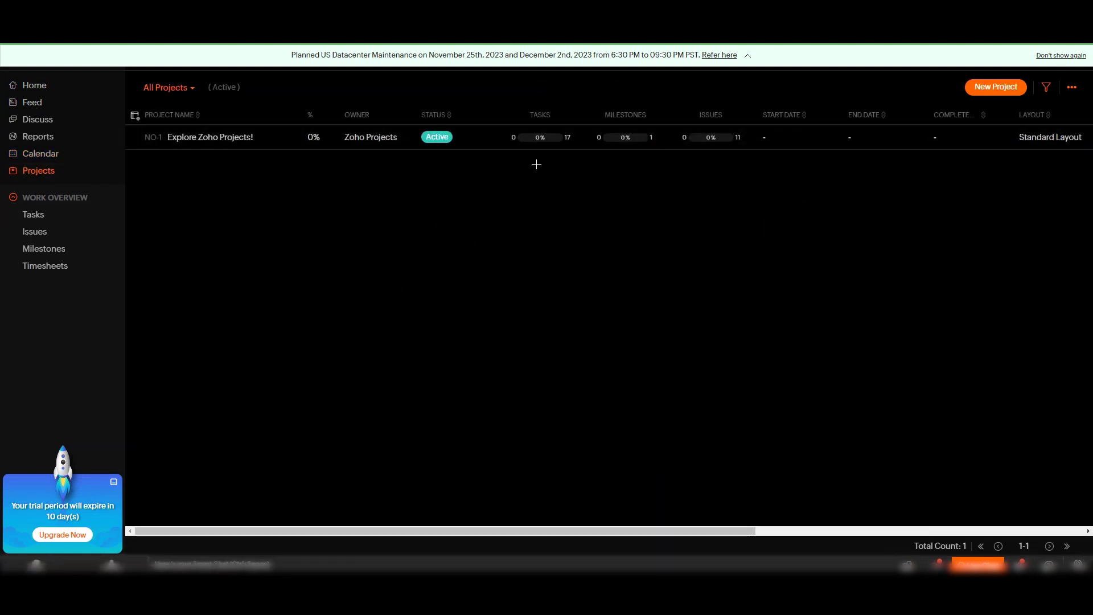
click(987, 89)
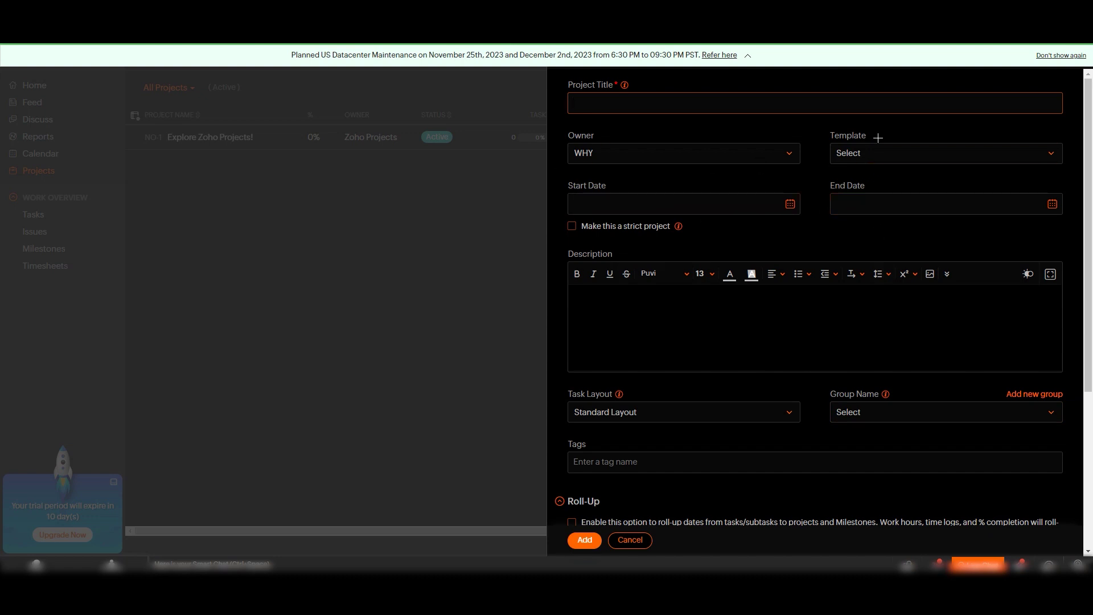
scroll(683, 297, down, 3)
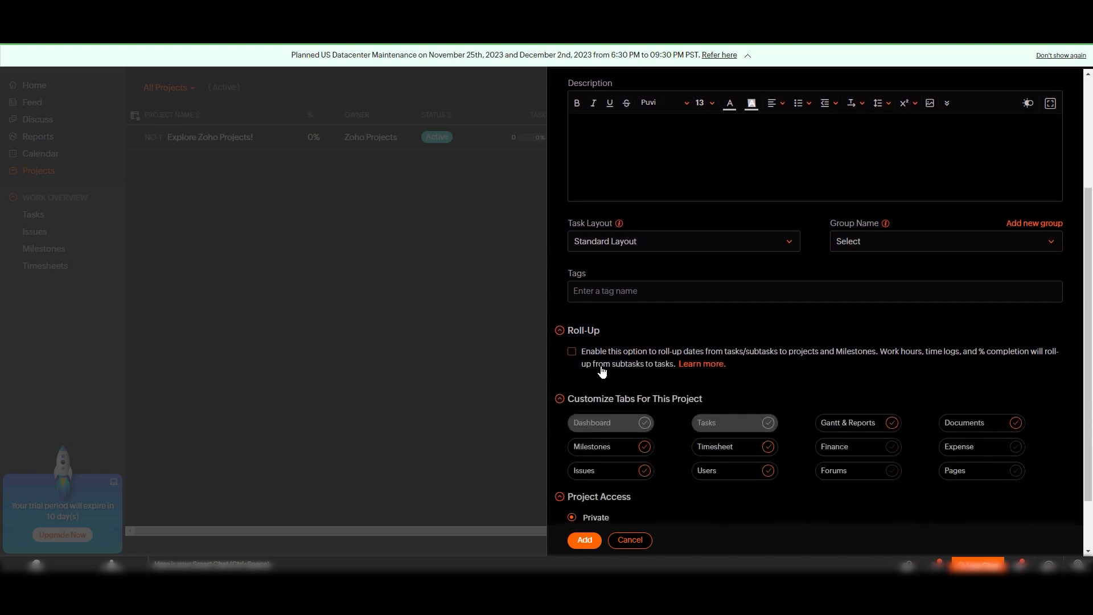
scroll(655, 350, down, 1)
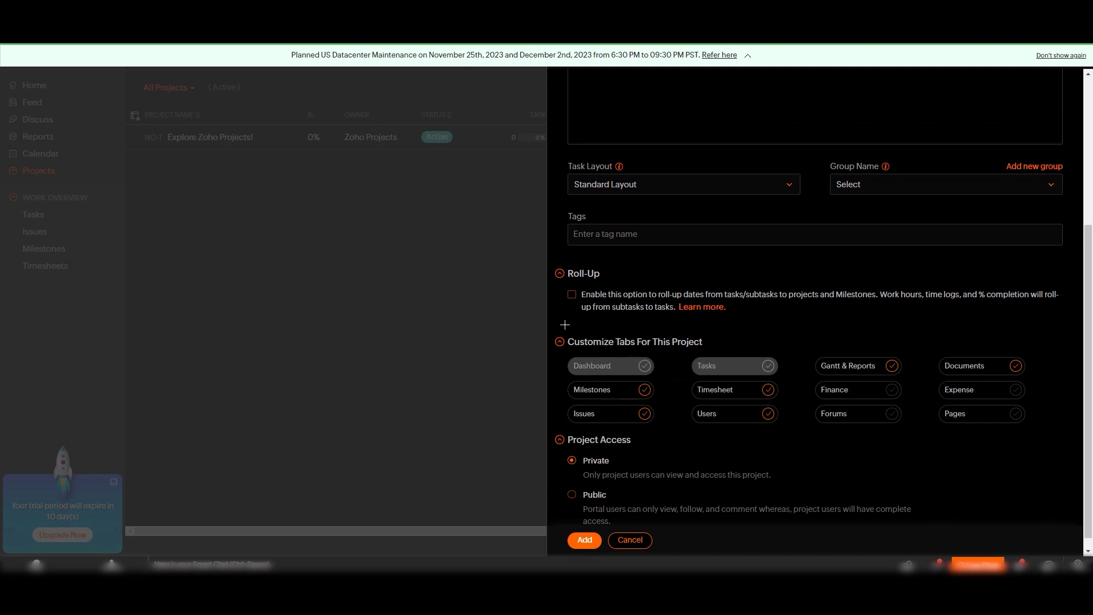
click(630, 540)
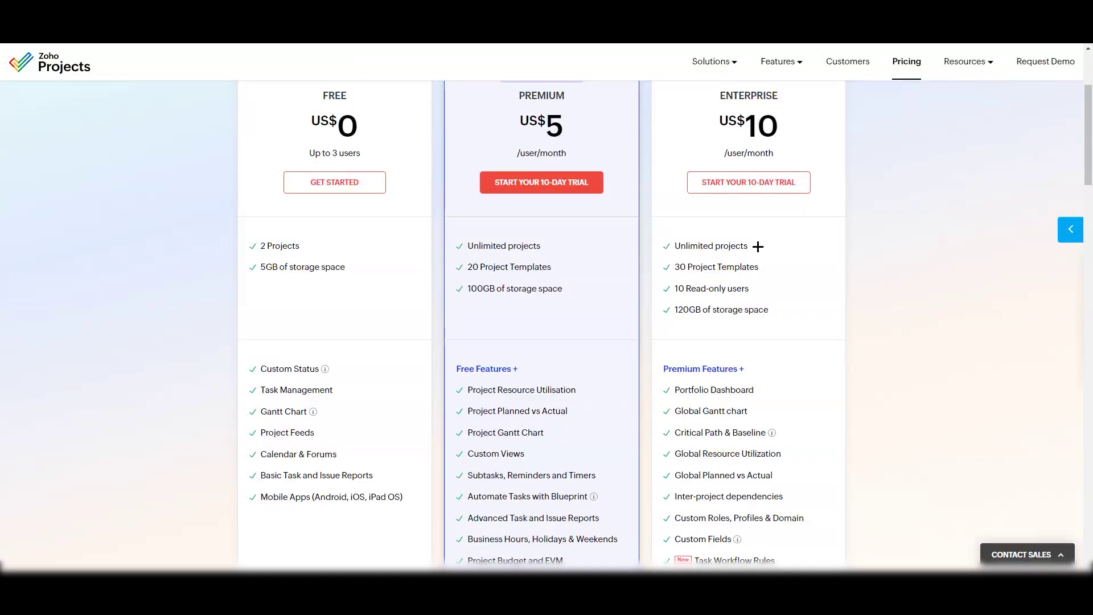
- Highlight the Free plan's 'Up to 3 users' and '2 Projects' lines, then clear the highlights
mouse_move(1088, 156)
mouse_down()
mouse_move(1088, 145)
mouse_move(1089, 155)
mouse_up()
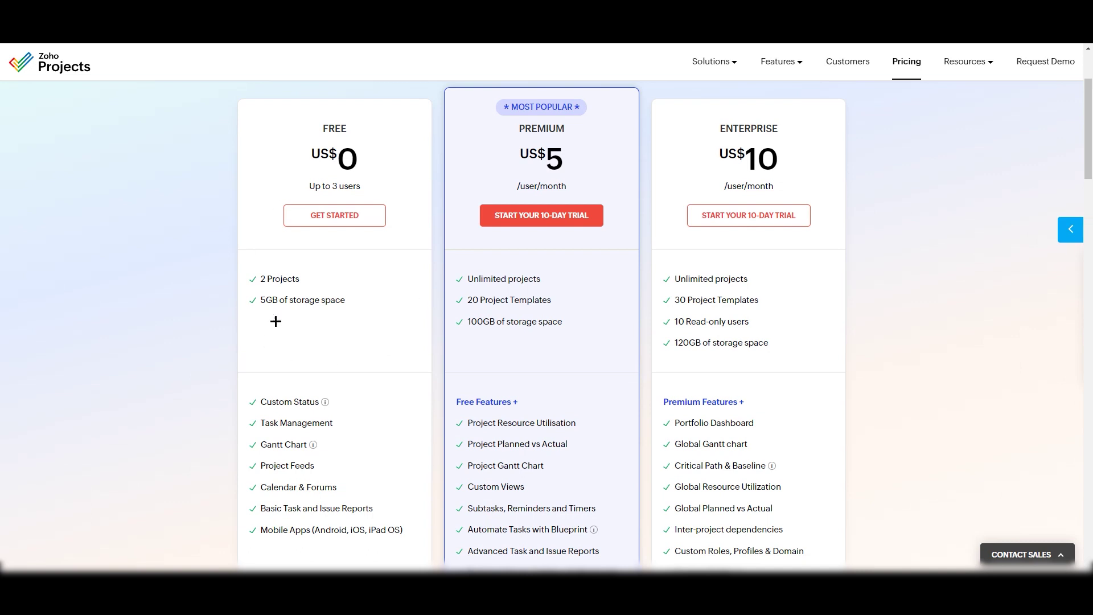
drag(319, 182, 359, 185)
click(360, 185)
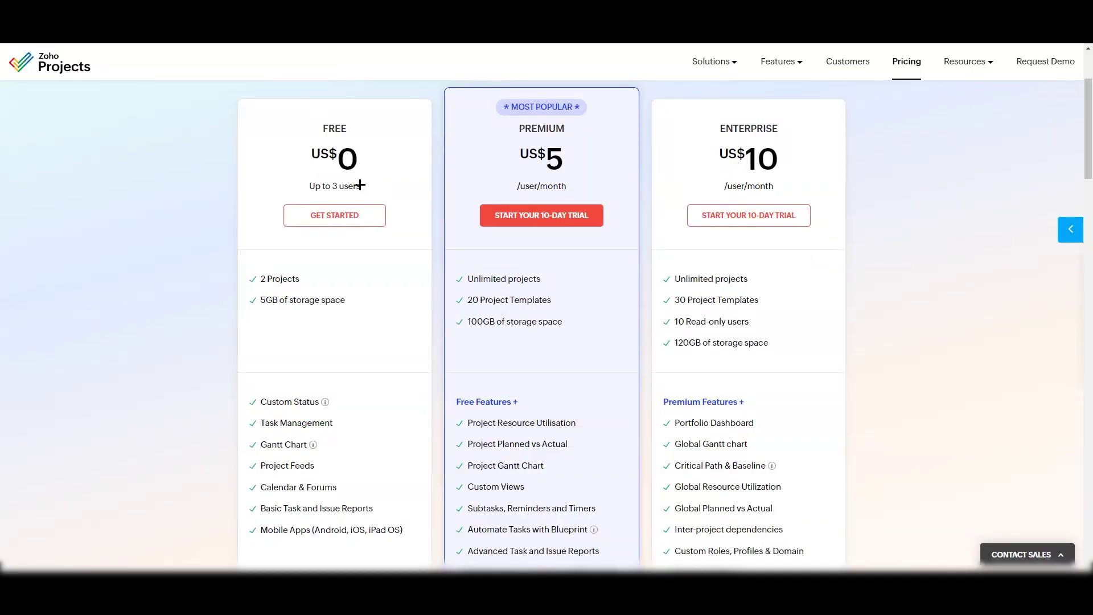
triple_click(316, 187)
click(292, 299)
drag(302, 278, 345, 302)
click(203, 315)
click(185, 330)
- Scroll through the Free, Premium and Enterprise plan details, ending back at the top
scroll(300, 316, down, 2)
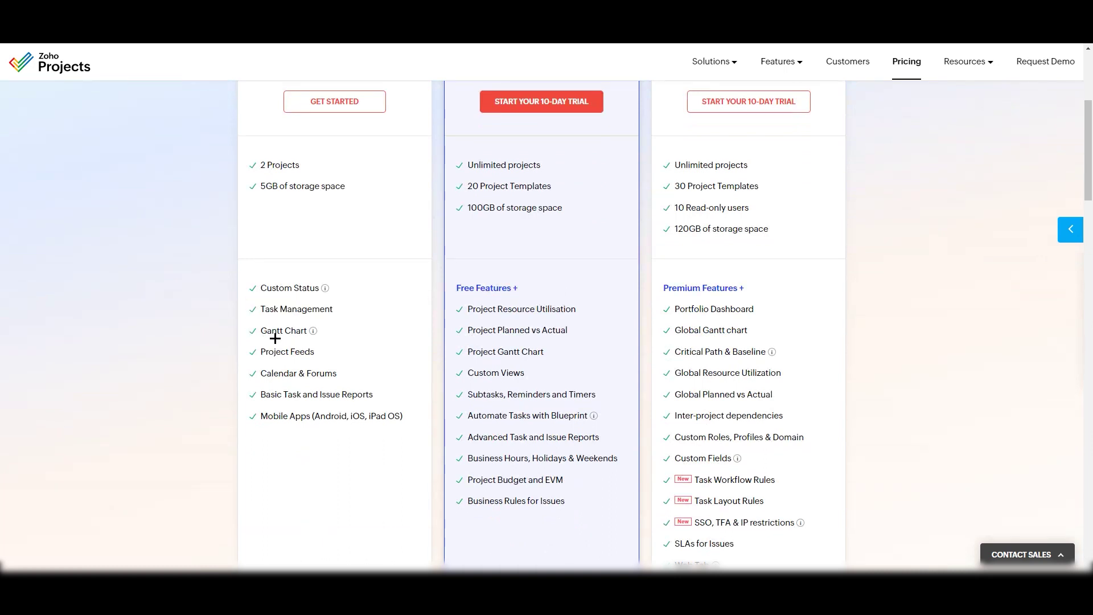
mouse_move(300, 339)
scroll(117, 237, up, 2)
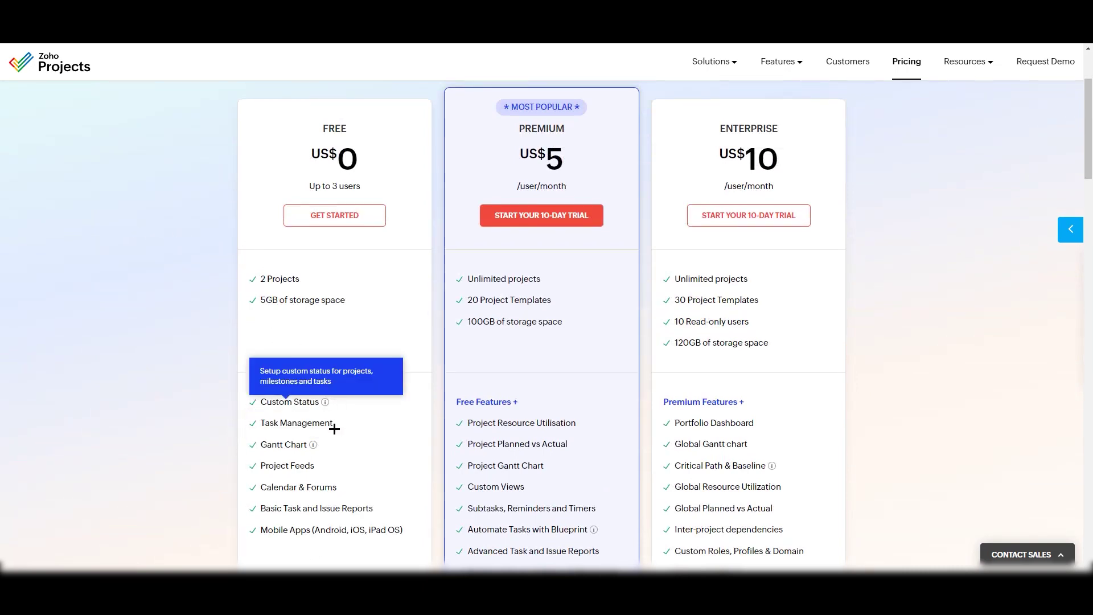
scroll(537, 254, down, 2)
scroll(502, 357, up, 3)
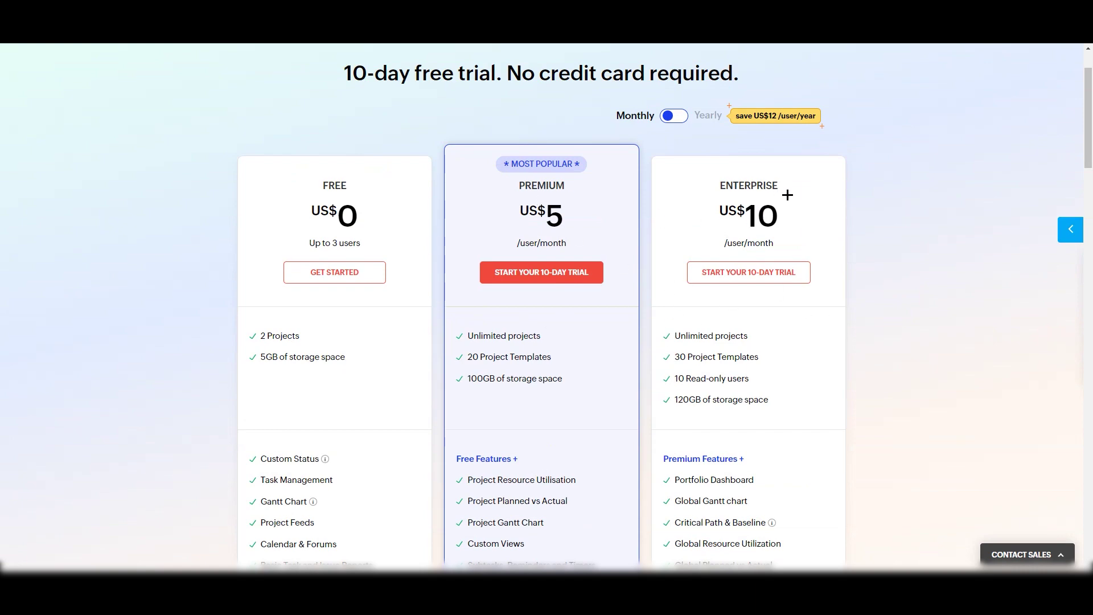
scroll(763, 323, down, 3)
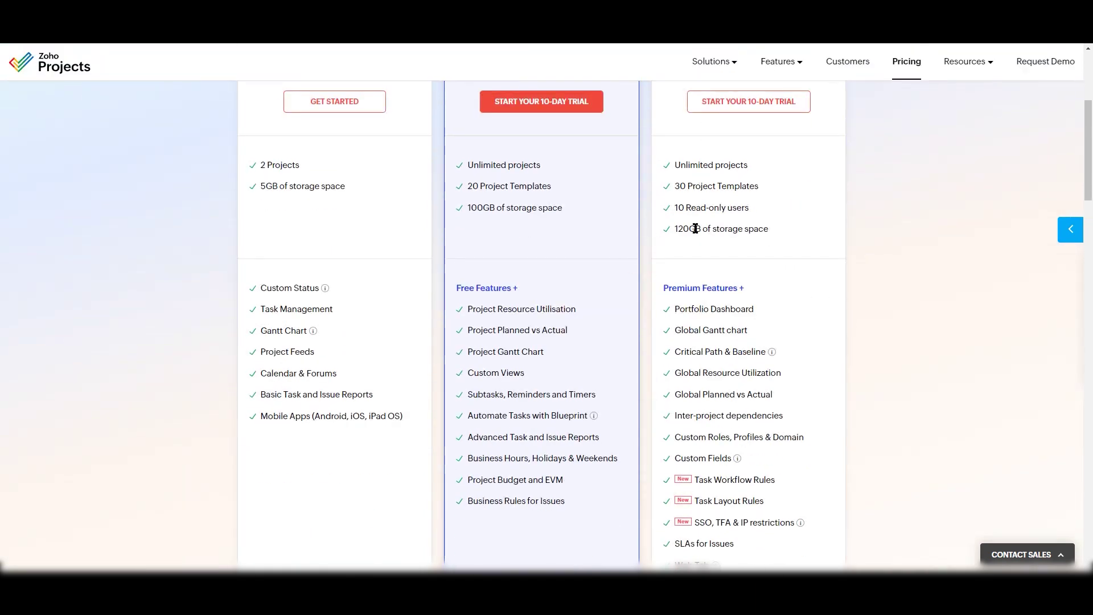
scroll(615, 307, up, 2)
scroll(717, 347, down, 2)
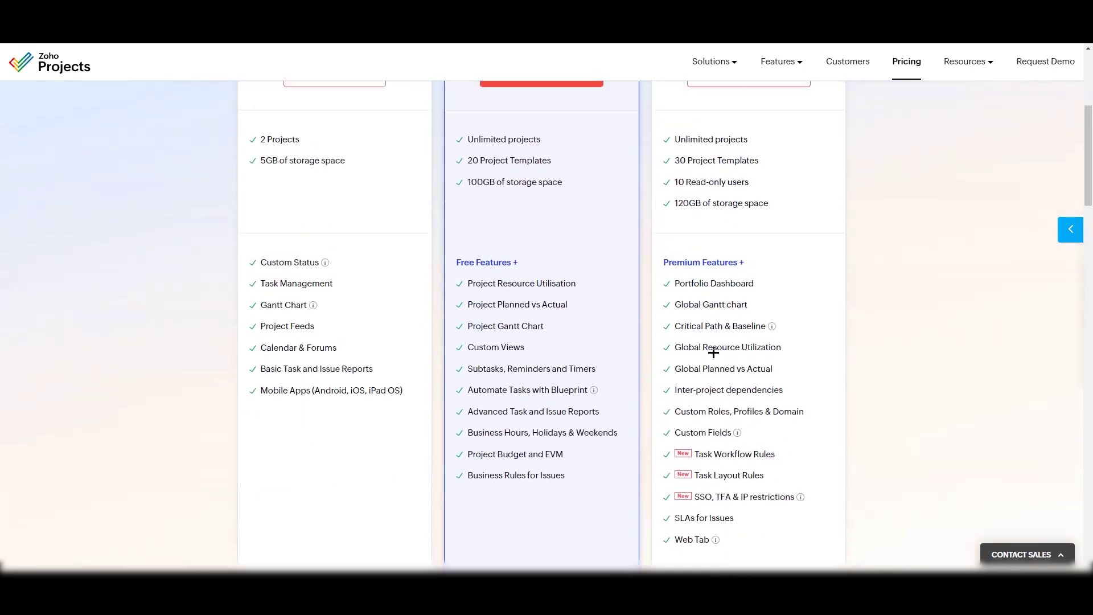
scroll(714, 352, up, 3)
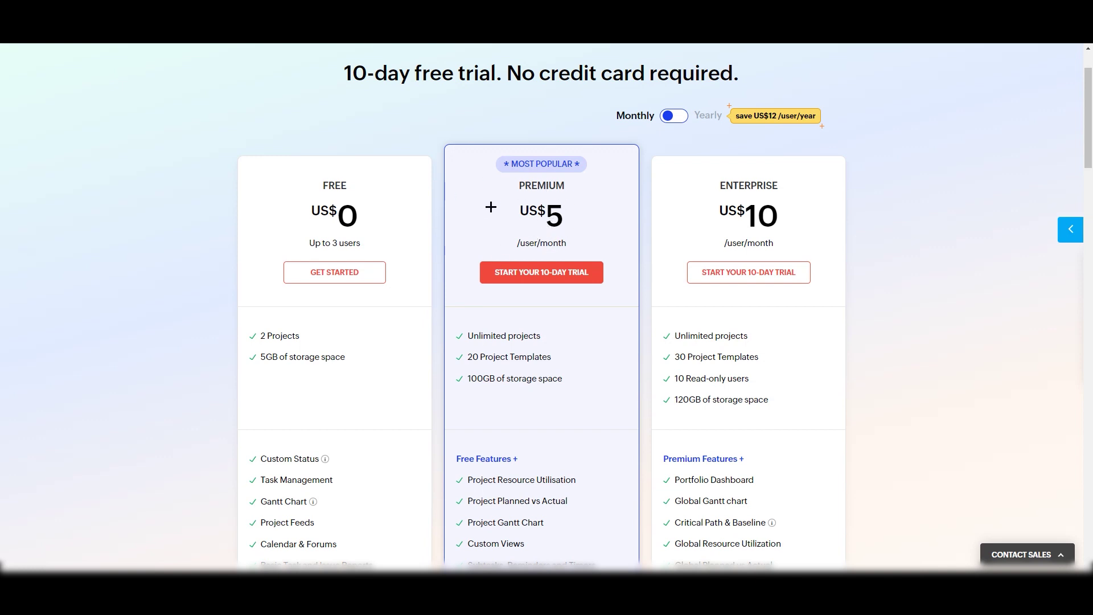
scroll(545, 279, down, 1)
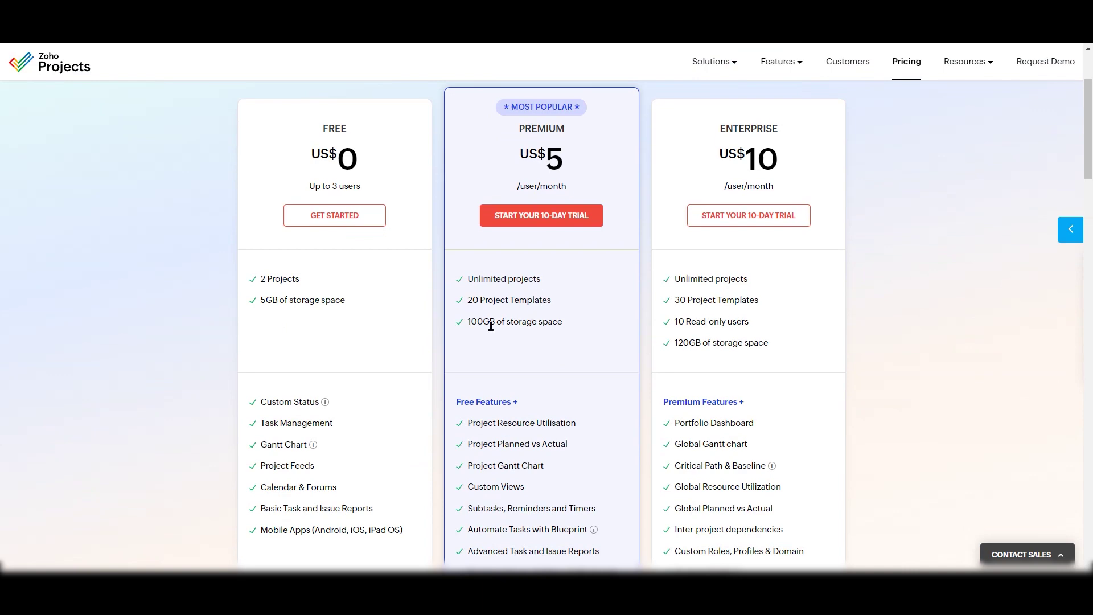
scroll(535, 336, down, 2)
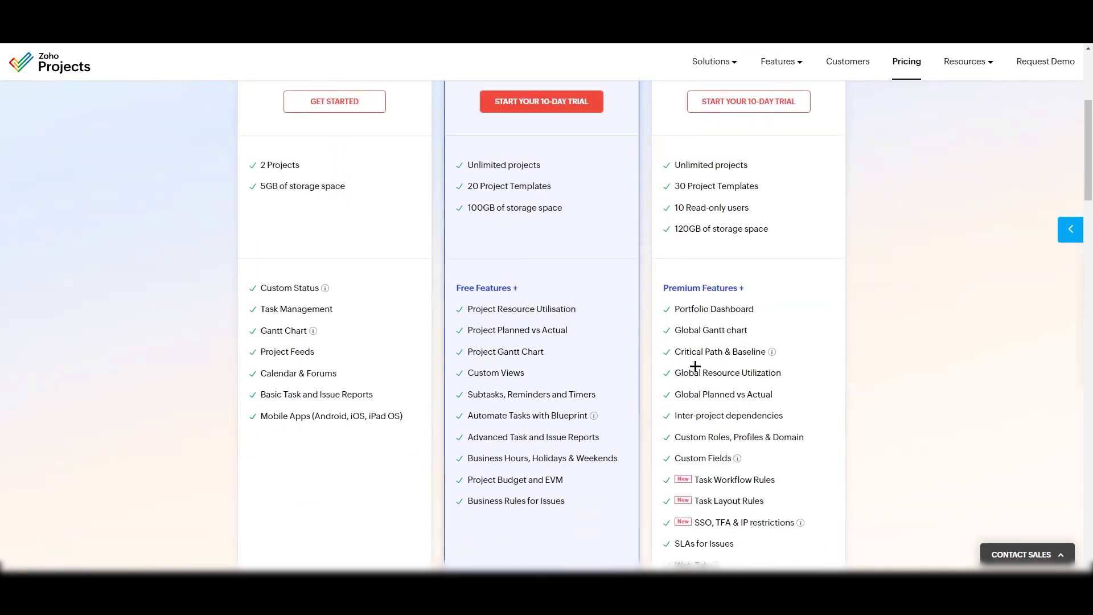
scroll(695, 366, down, 2)
scroll(766, 388, up, 7)
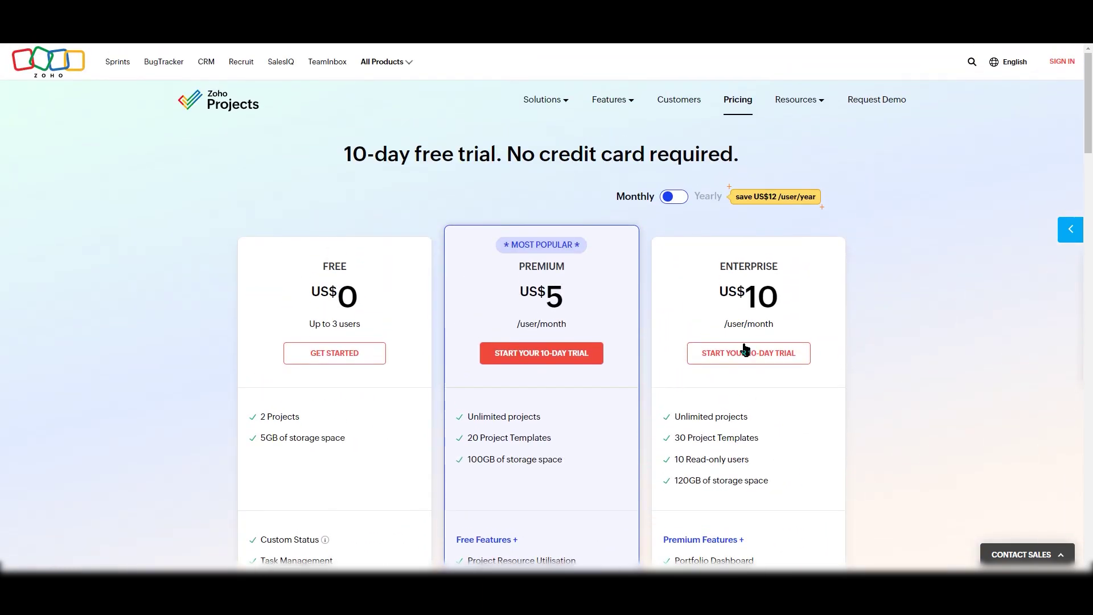